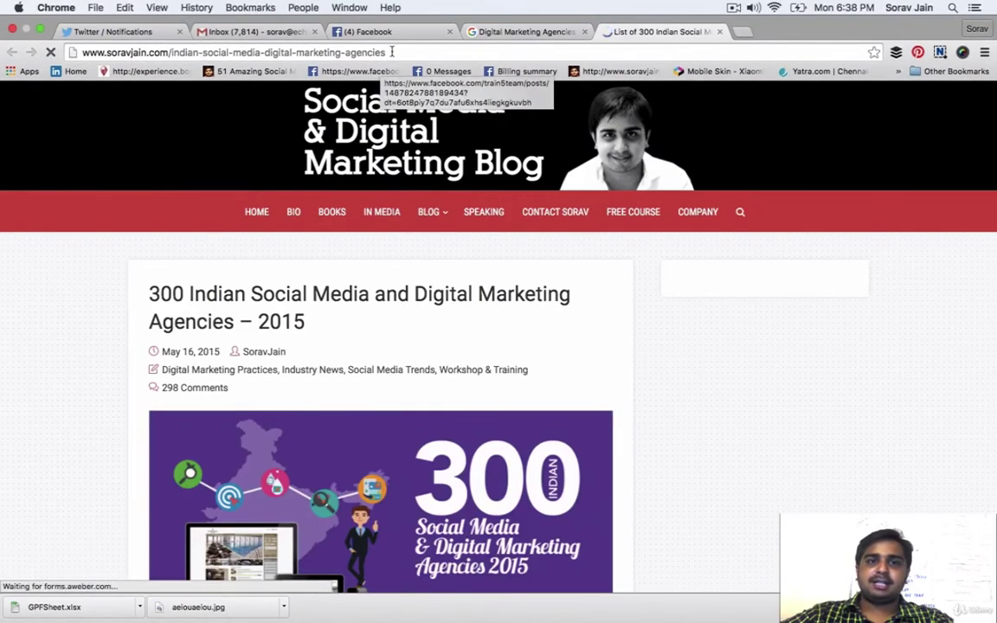
Examine the blog post on 300 Indian social media and digital marketing agencies, including its URL, title and introduction
{"action": "left_click", "coordinate": [272, 36]}
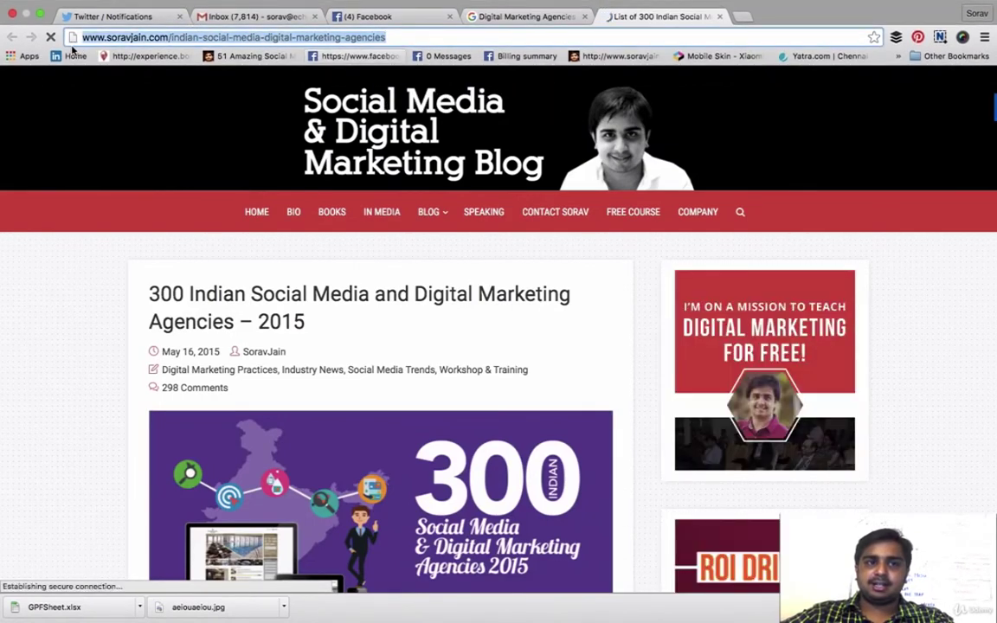
{"action": "left_click", "coordinate": [330, 339]}
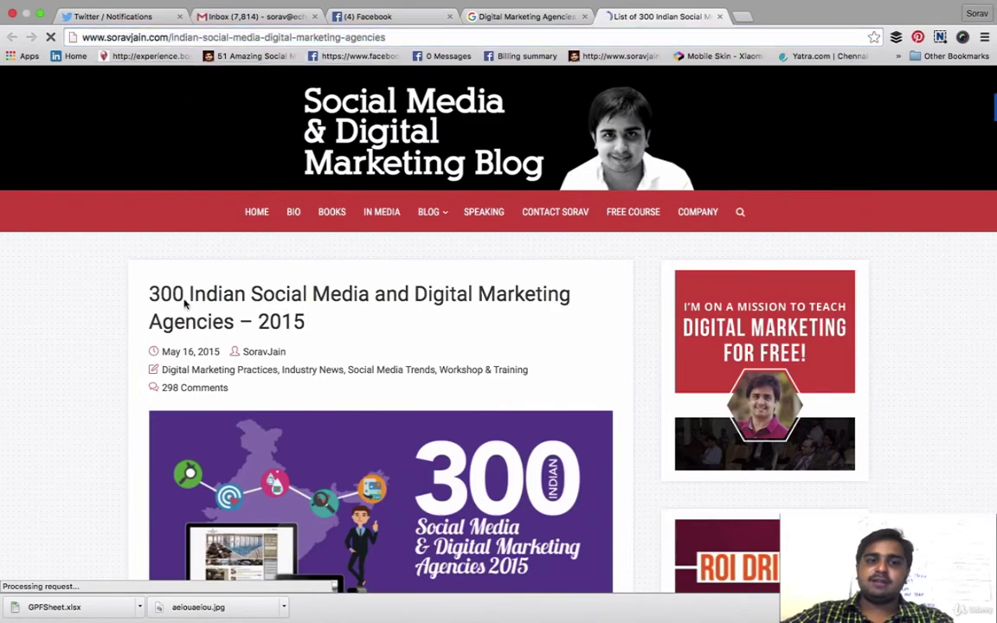
{"action": "left_click_drag", "start_coordinate": [127, 287], "coordinate": [419, 301]}
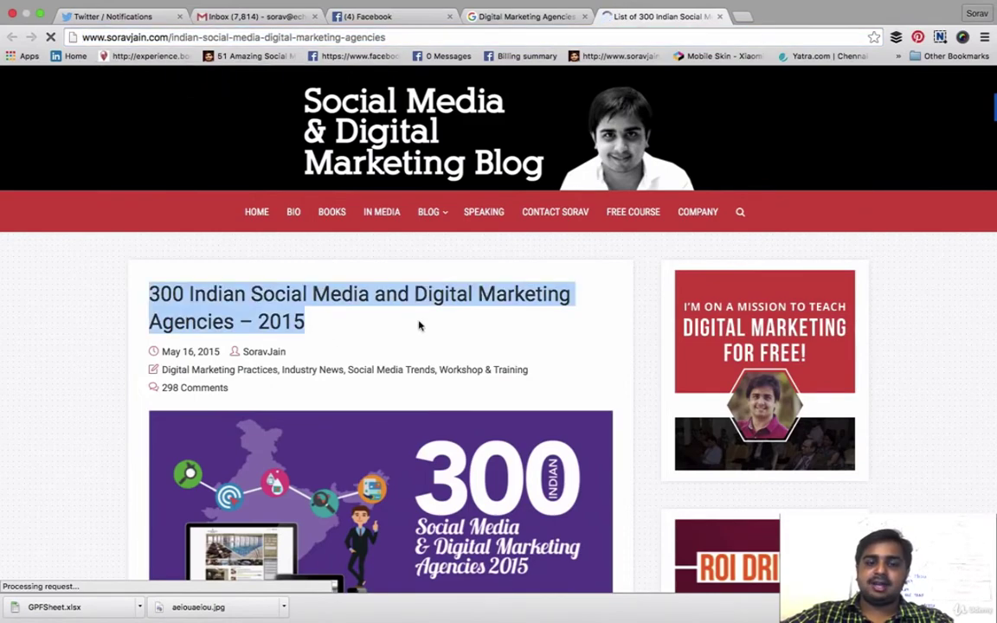
{"action": "scroll", "coordinate": [420, 320], "scroll_direction": "down", "scroll_amount": 5}
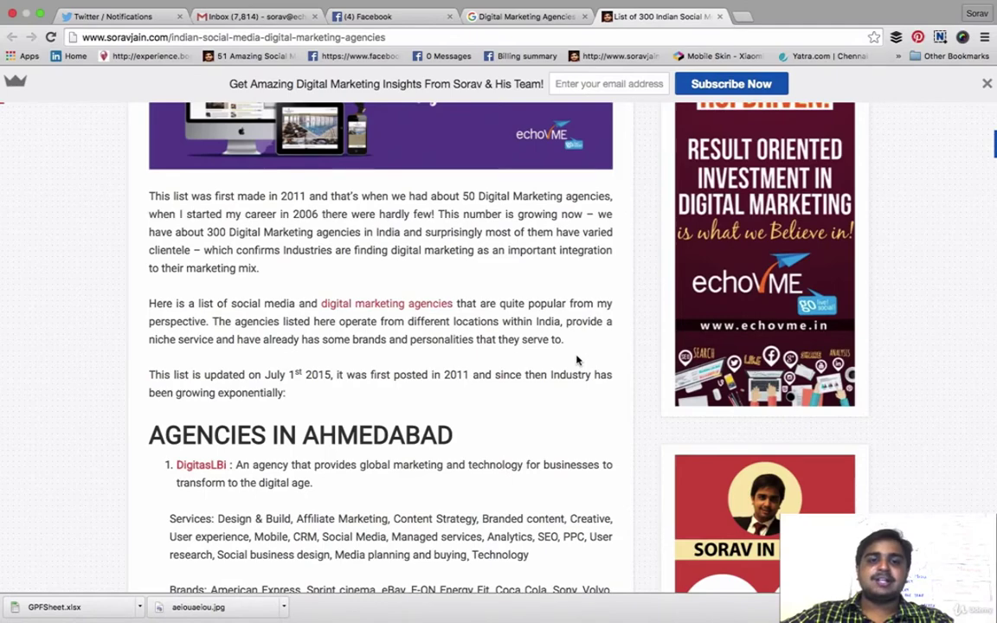
{"action": "scroll", "coordinate": [577, 360], "scroll_direction": "up", "scroll_amount": 10}
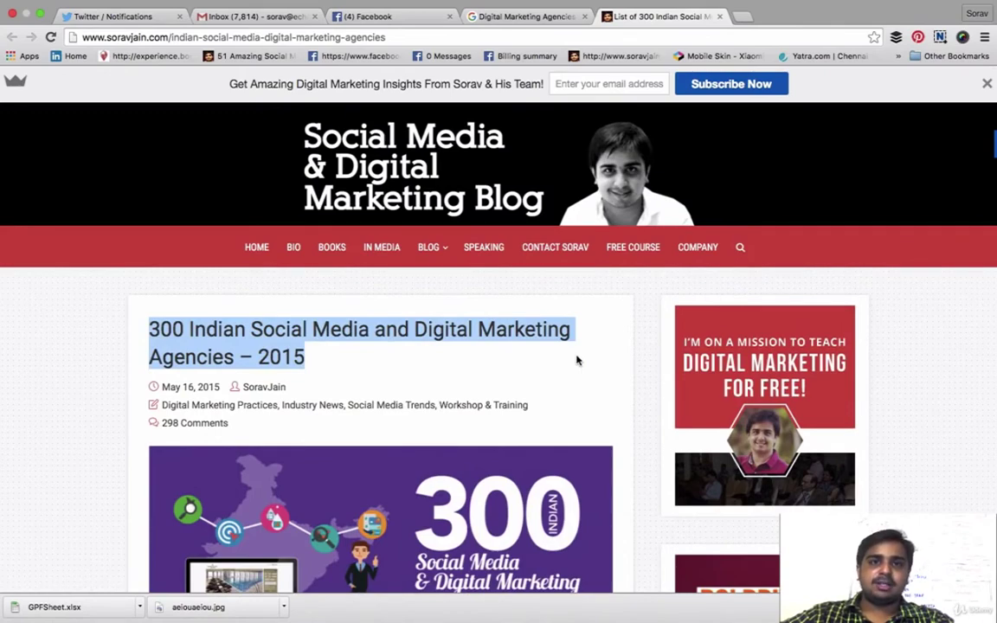
Switch to the PowerPoint slideshow, advance to the "Get the Right Keywords" slide, and exit the presentation
{"action": "key", "text": "F4"}
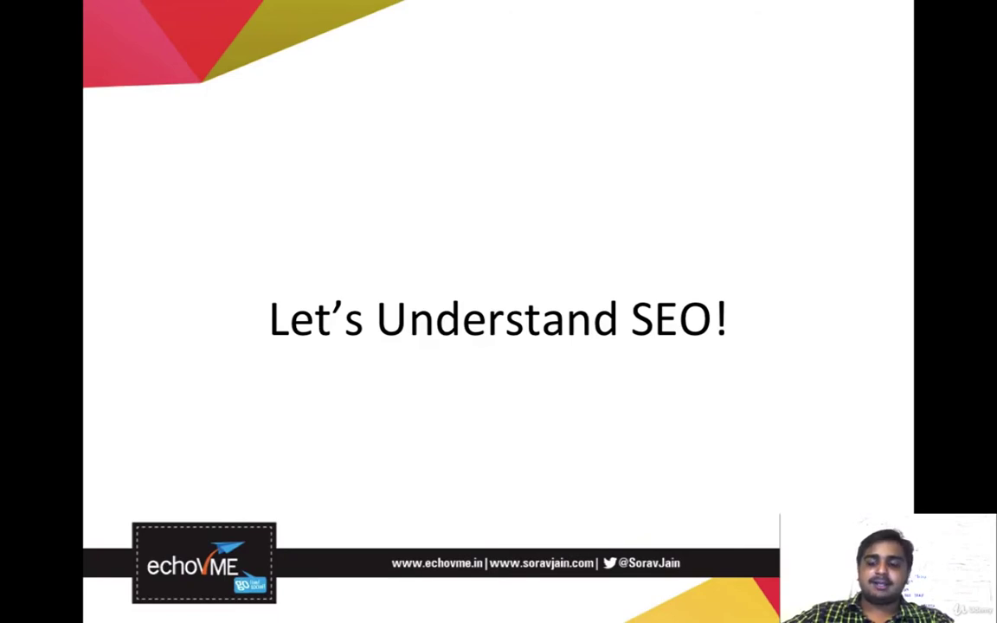
{"action": "key", "text": "Right"}
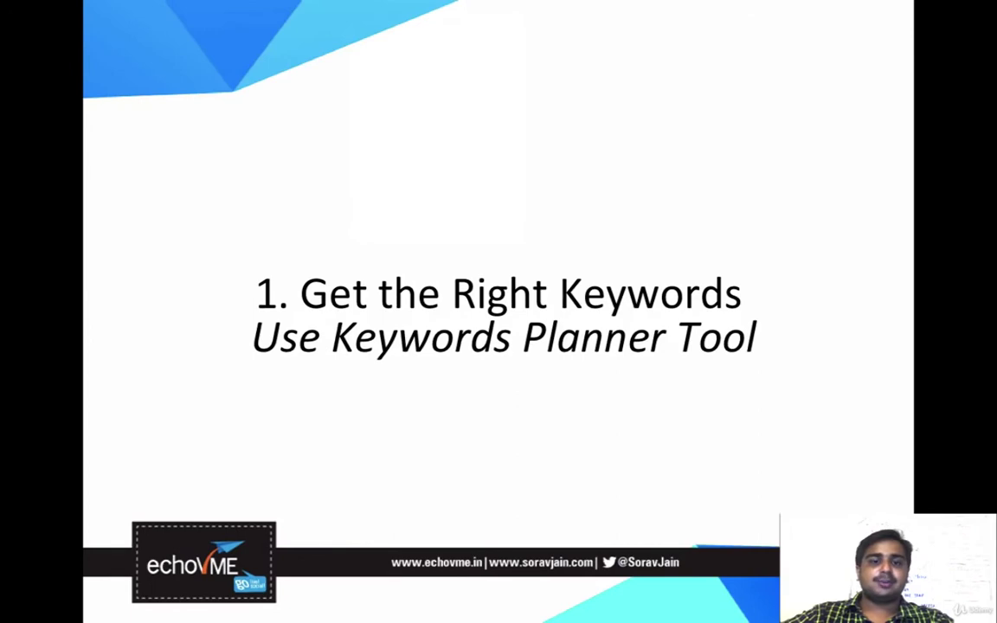
{"action": "key", "text": "Escape"}
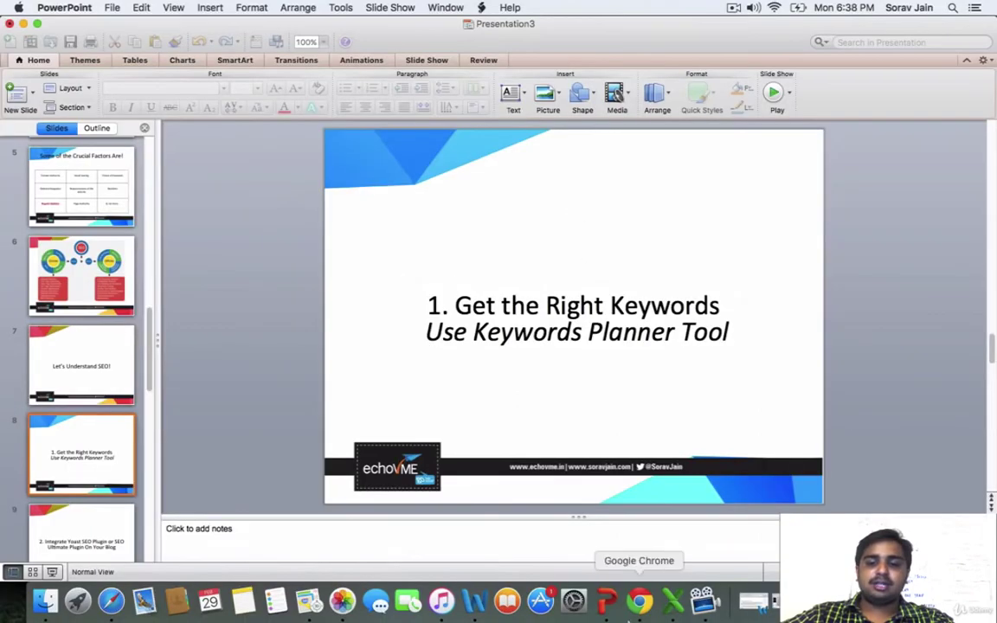
Switch to Chrome and search Google for "Keywords Planner Tool" in a new tab
{"action": "left_click", "coordinate": [645, 601]}
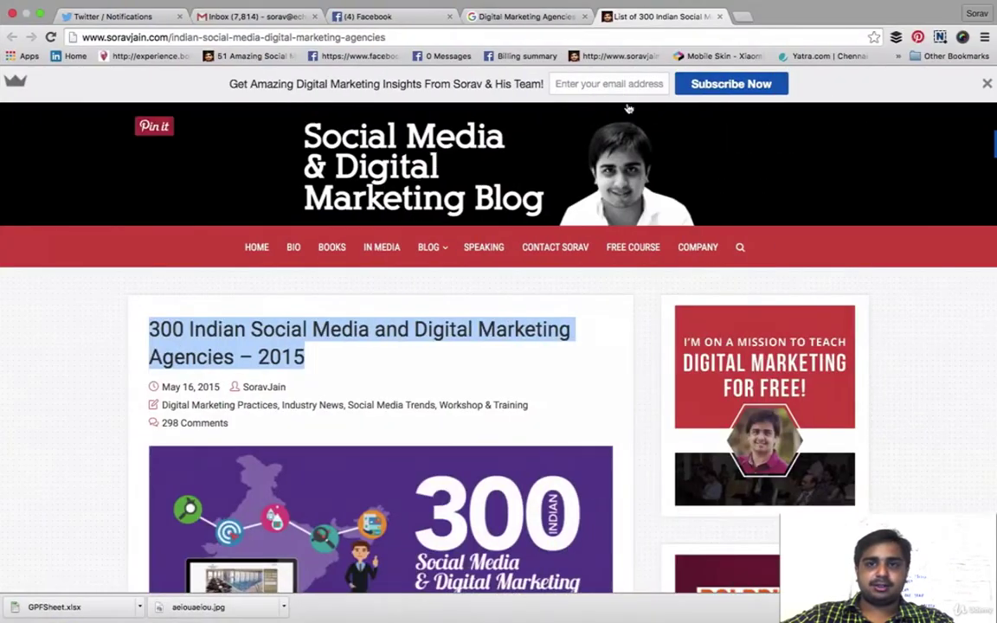
{"action": "left_click", "coordinate": [740, 19]}
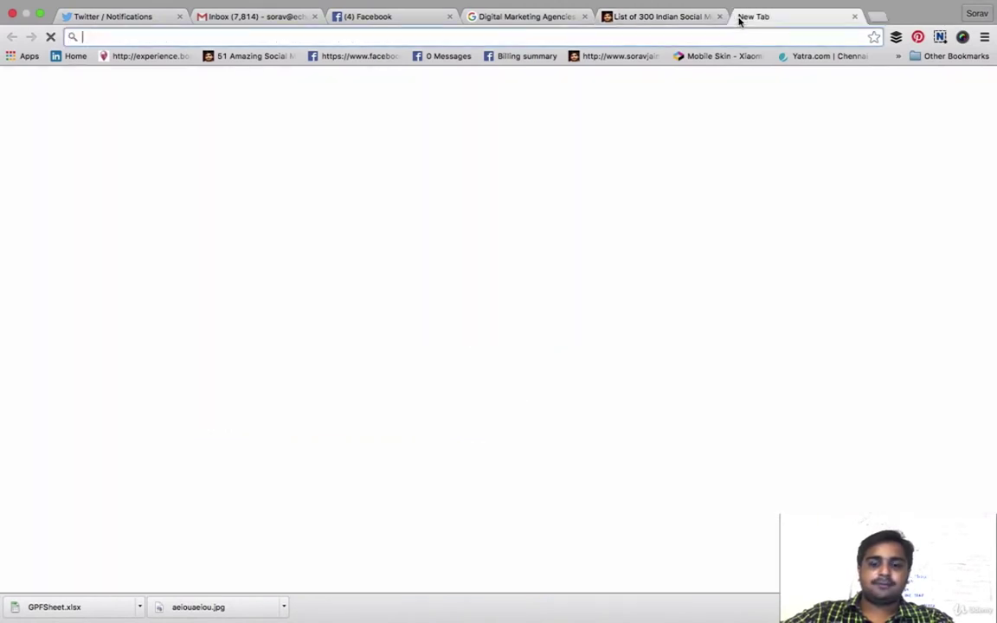
{"action": "type", "text": "Keywords "}
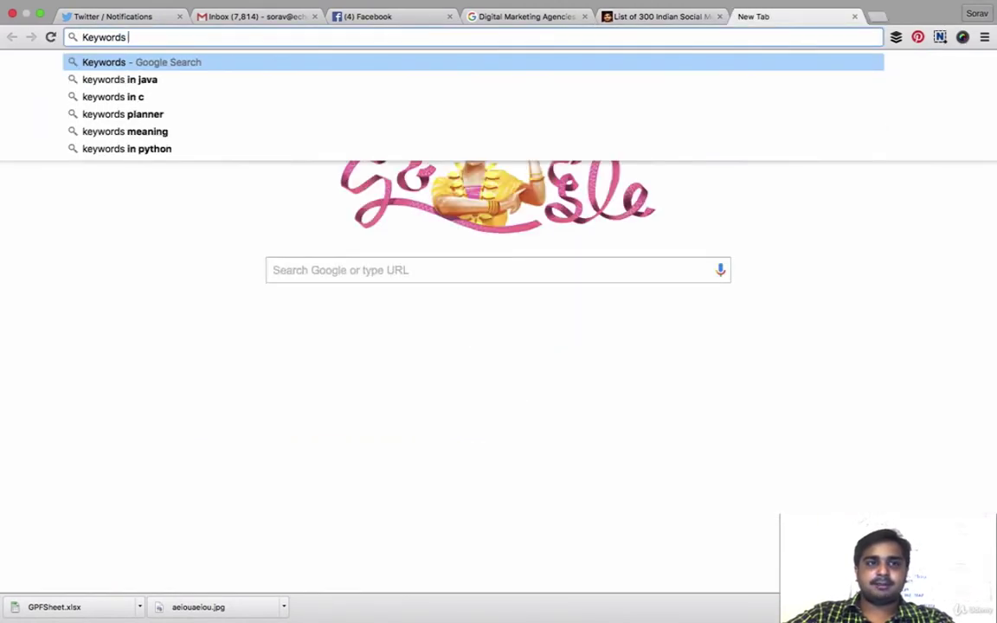
{"action": "type", "text": "Planner Tool"}
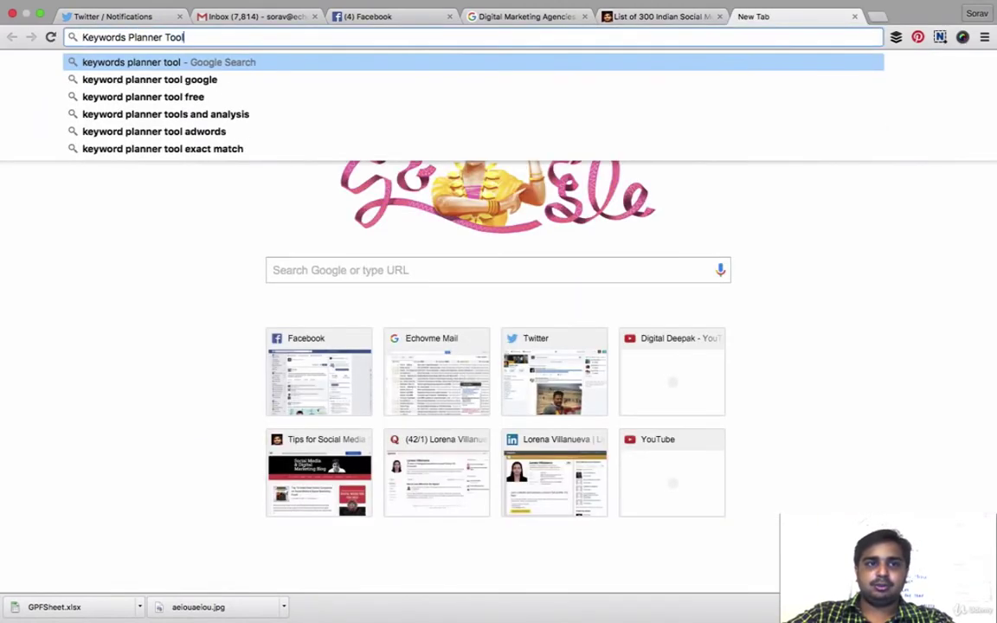
{"action": "key", "text": "Return"}
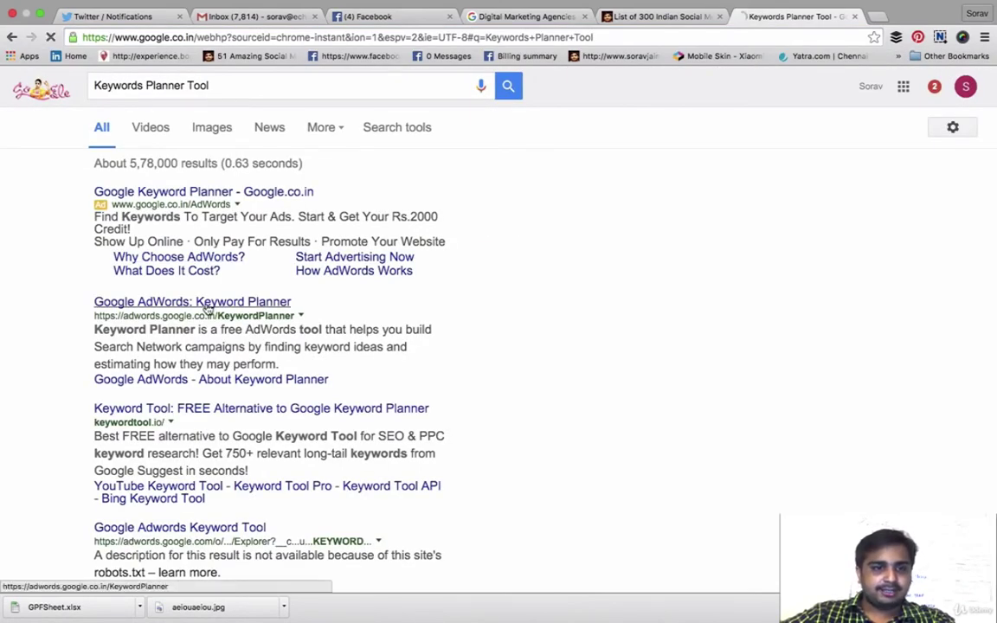
Open the "Google AdWords: Keyword Planner" search result and sign in with the account password
{"action": "left_click", "coordinate": [207, 305]}
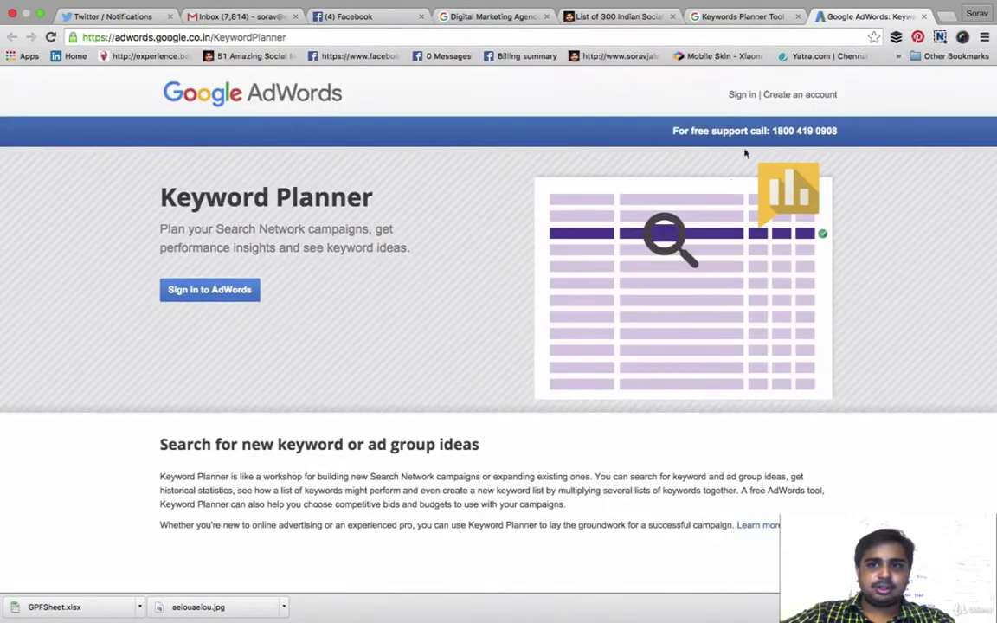
{"action": "left_click", "coordinate": [741, 95]}
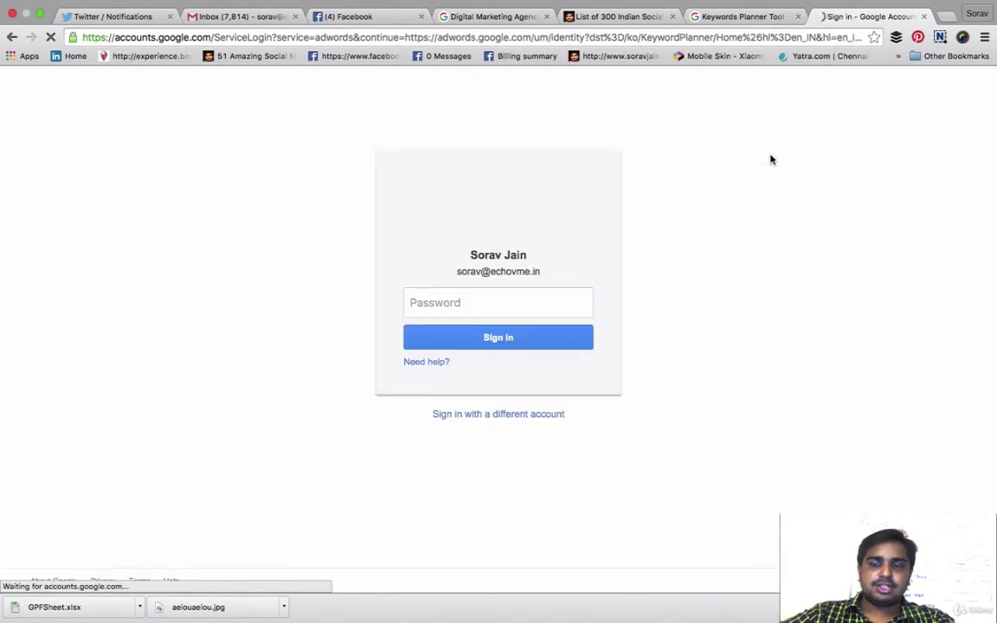
{"action": "left_click", "coordinate": [495, 305]}
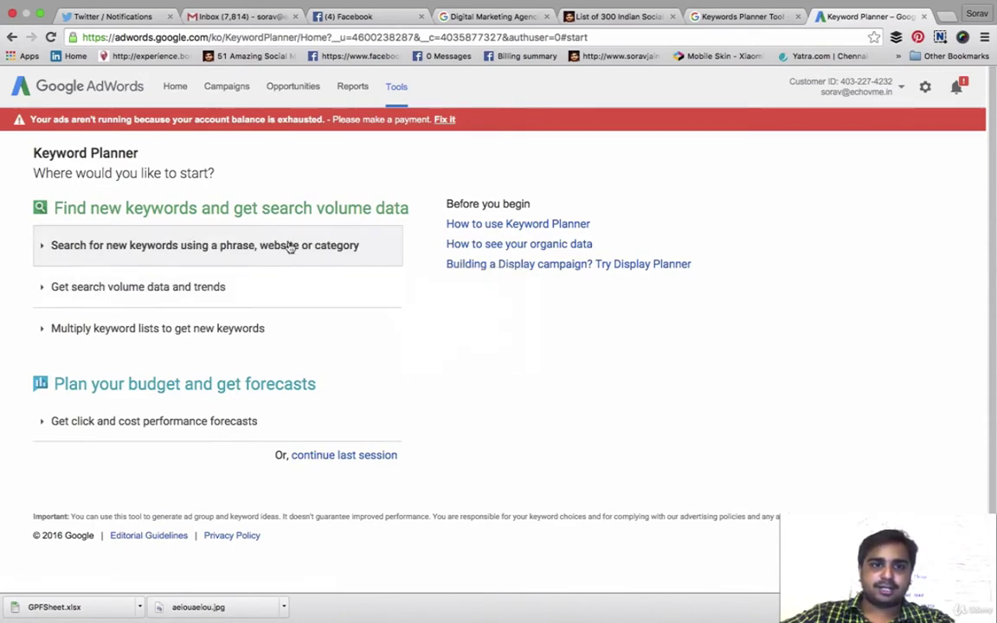
Start a search for new keywords using a phrase, with "Digital Marketing Training" as the product or service
{"action": "left_click", "coordinate": [260, 245]}
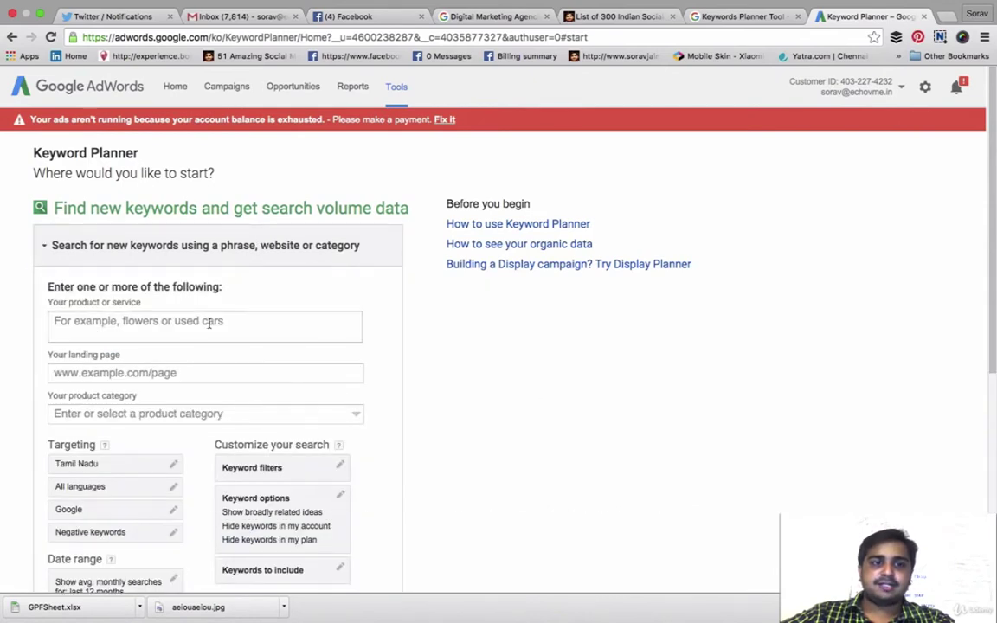
{"action": "type", "text": "Digital Marketing Training"}
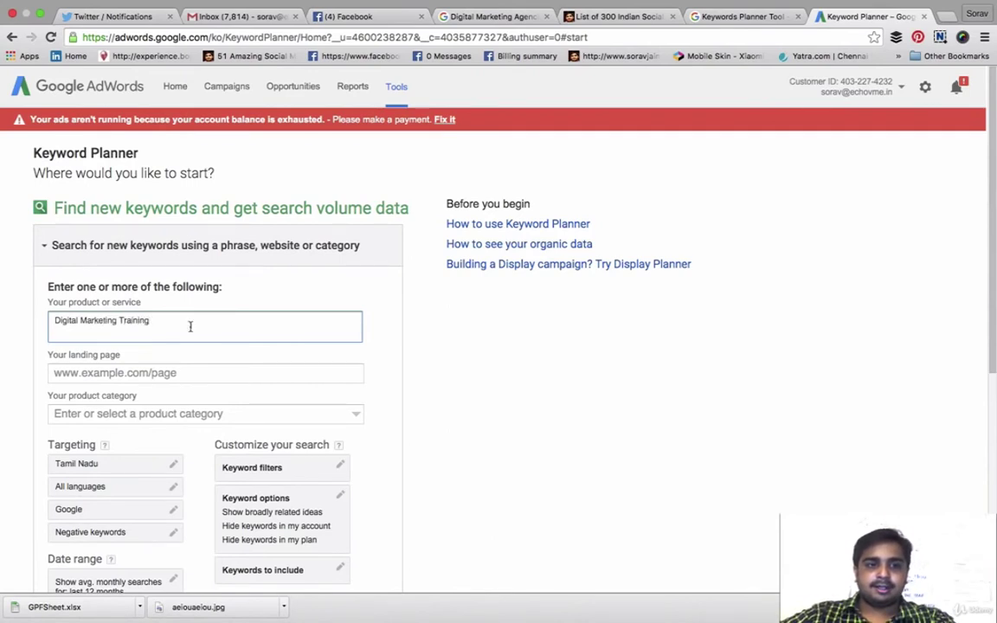
Replace the targeted location Tamil Nadu with the country India, save the targeting, and get the keyword ideas
{"action": "scroll", "coordinate": [143, 472], "scroll_direction": "down", "scroll_amount": 3}
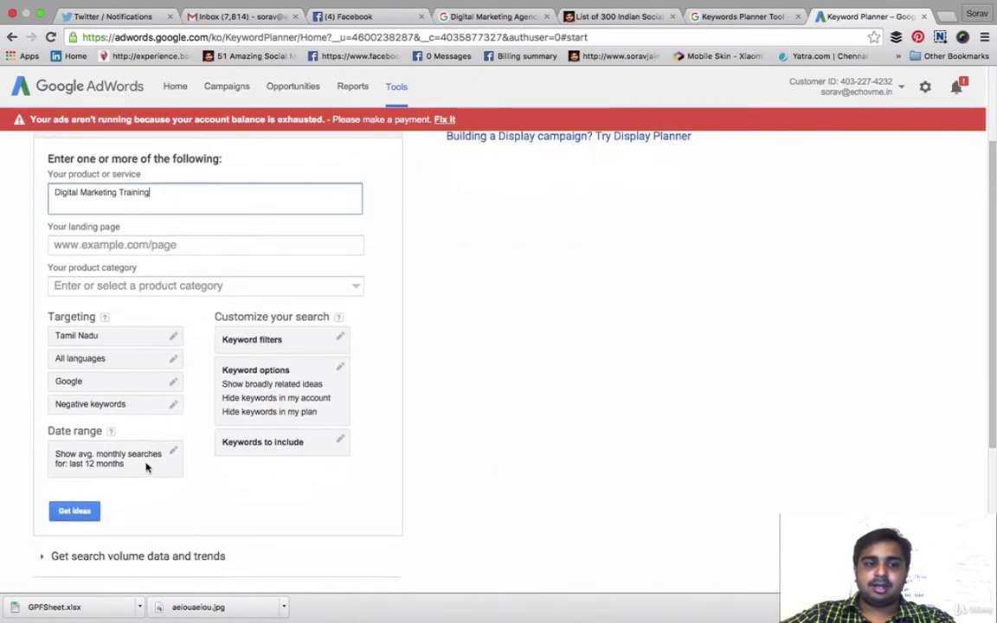
{"action": "left_click", "coordinate": [174, 336]}
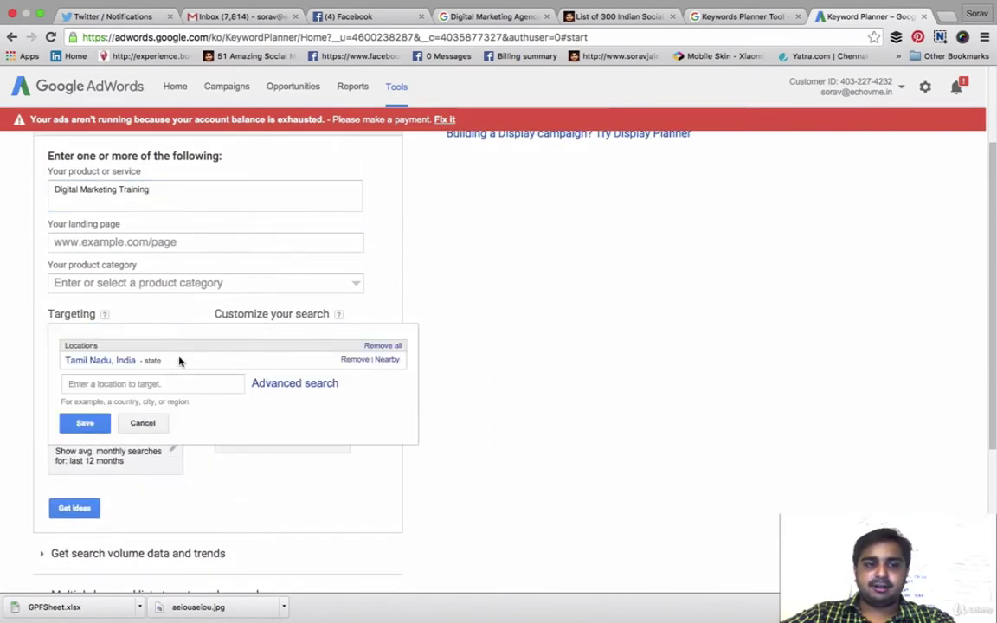
{"action": "left_click", "coordinate": [353, 360]}
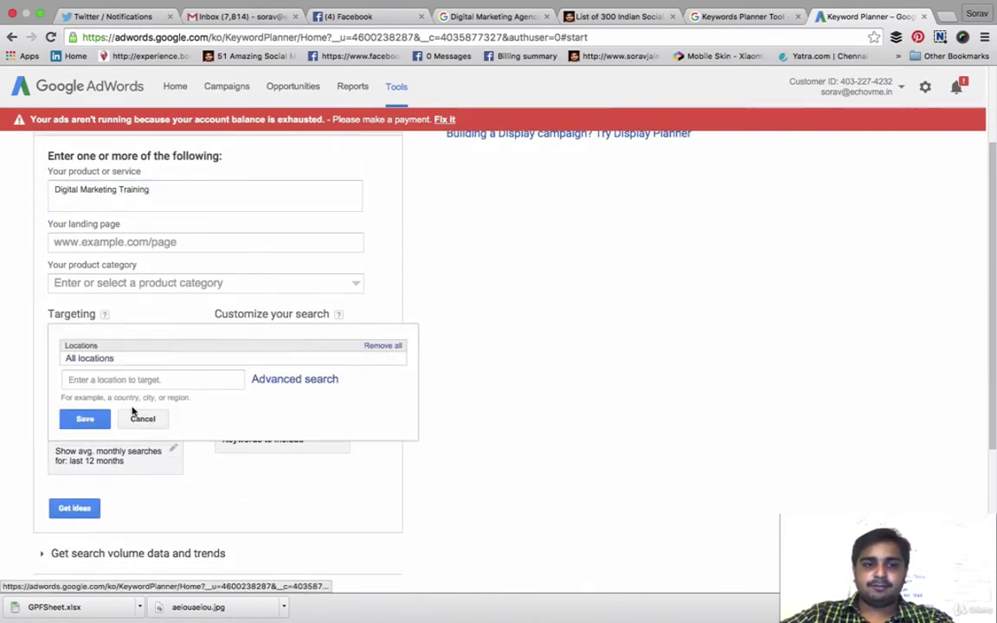
{"action": "left_click", "coordinate": [123, 380]}
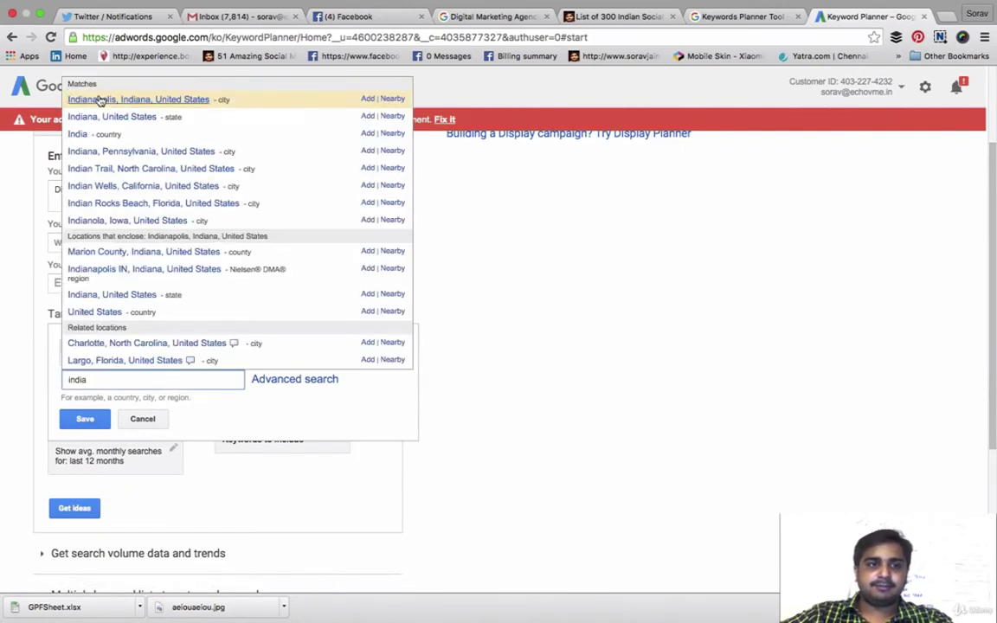
{"action": "left_click", "coordinate": [80, 136]}
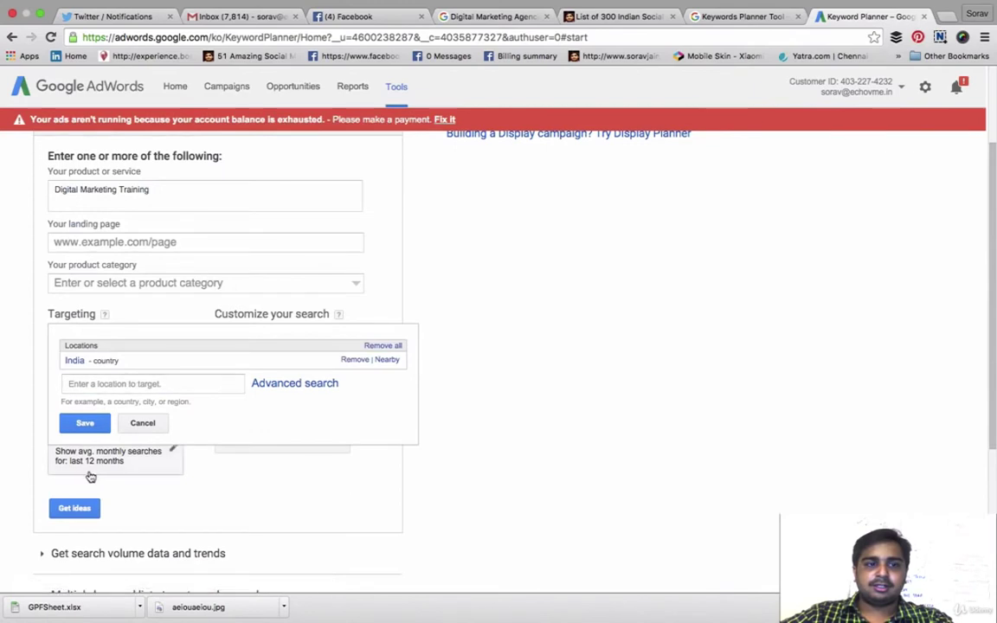
{"action": "left_click", "coordinate": [86, 424]}
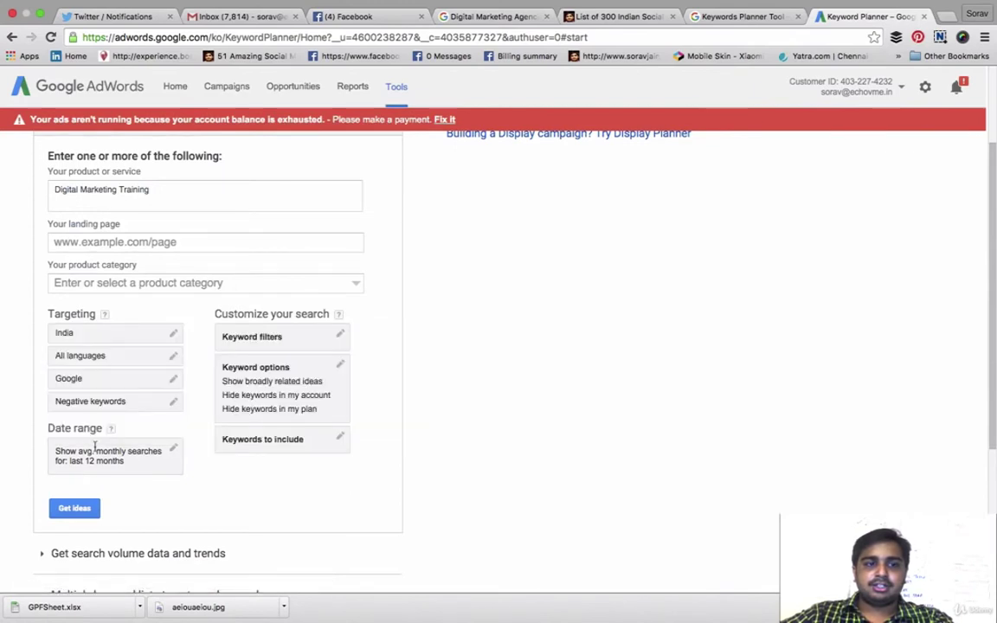
{"action": "left_click", "coordinate": [89, 509]}
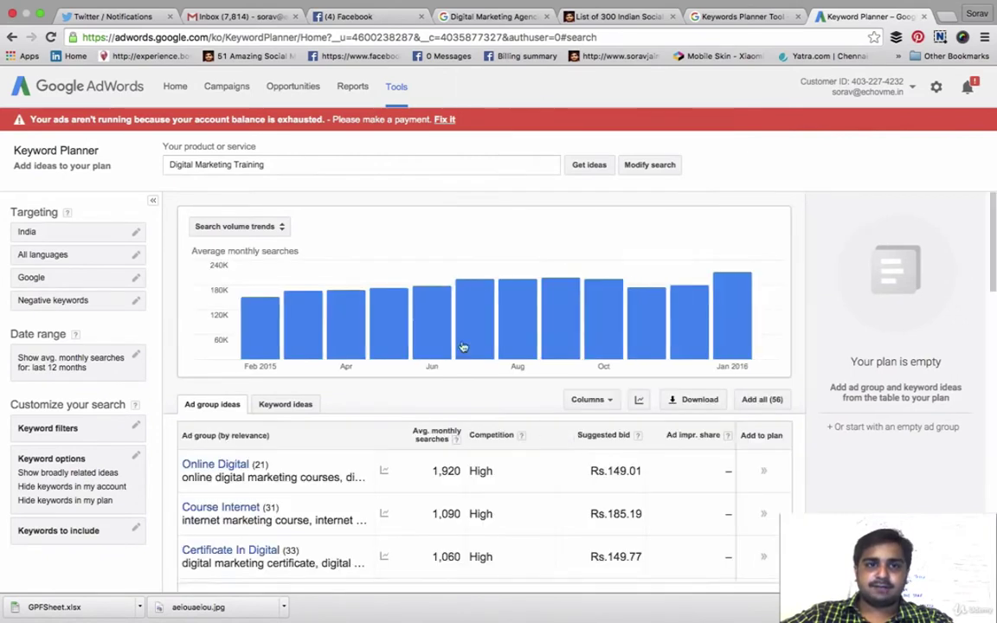
Examine the keyword ideas for "Digital Marketing Training", comparing average monthly searches of the search term and related course keywords
{"action": "left_click", "coordinate": [270, 173]}
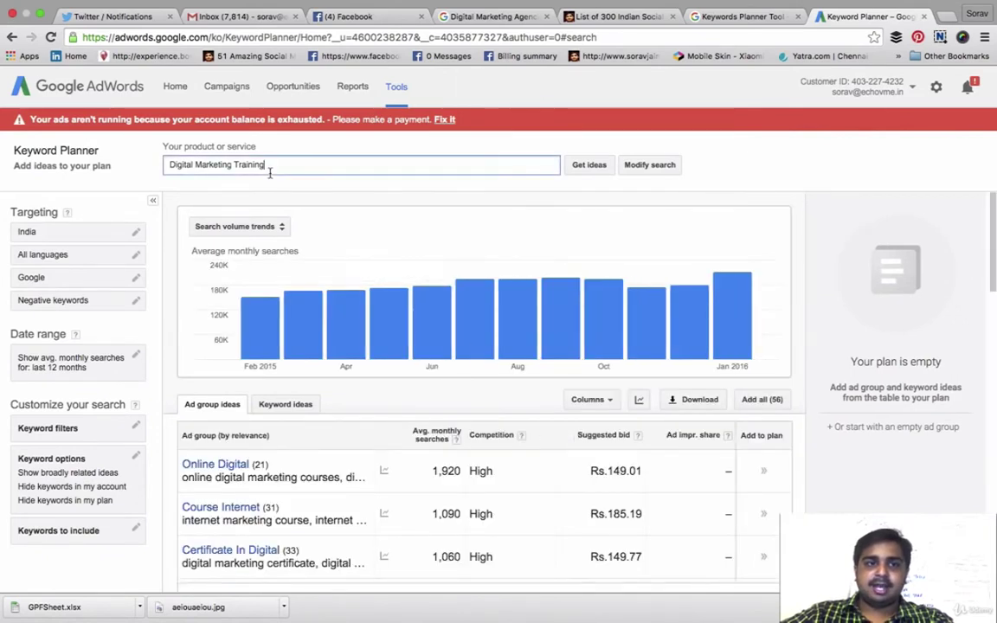
{"action": "left_click_drag", "start_coordinate": [268, 167], "coordinate": [168, 149]}
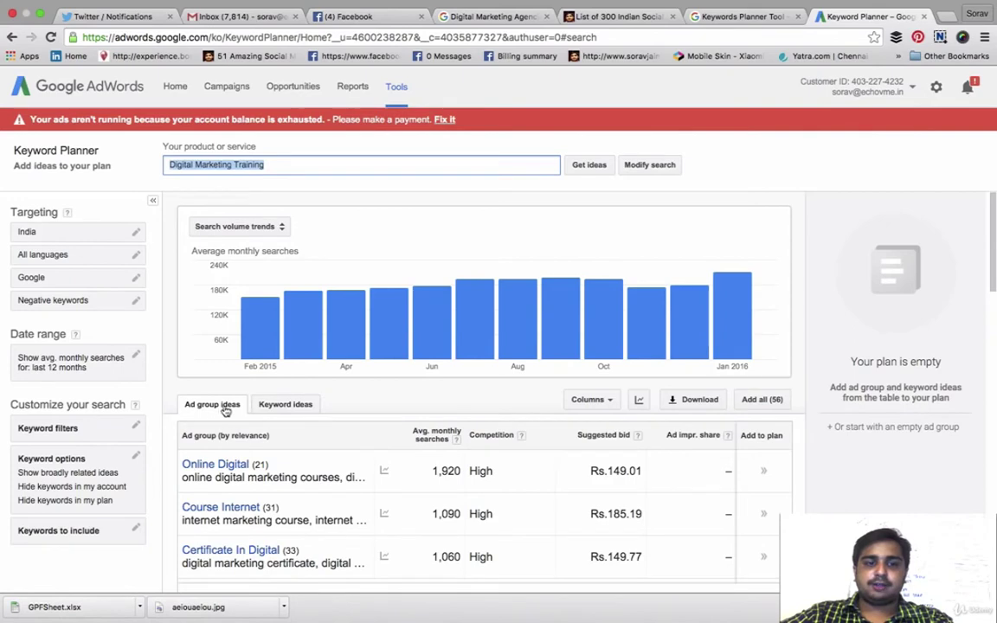
{"action": "left_click", "coordinate": [262, 405]}
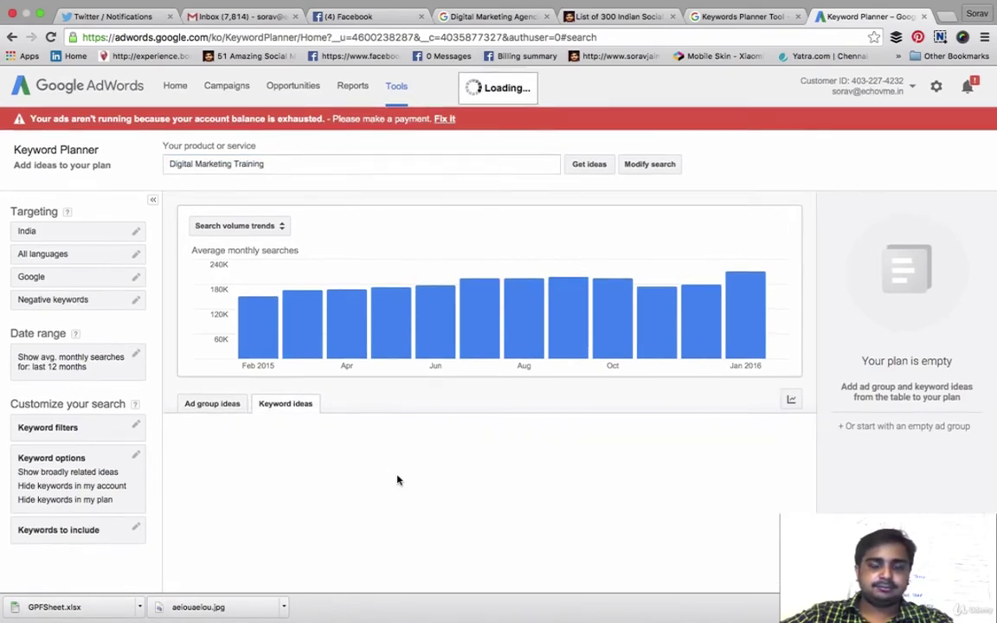
{"action": "scroll", "coordinate": [397, 480], "scroll_direction": "down", "scroll_amount": 3}
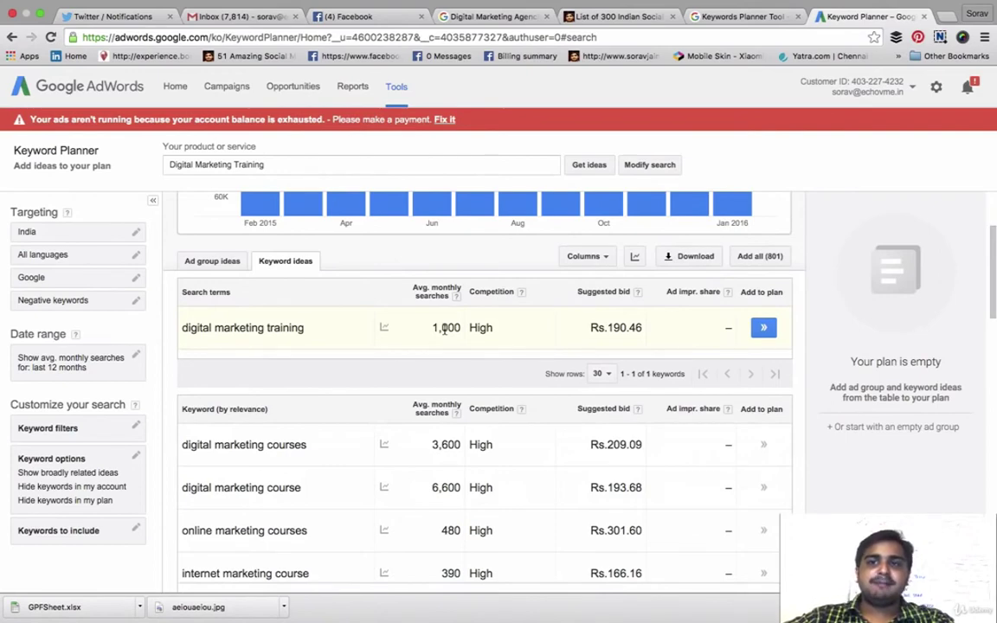
{"action": "scroll", "coordinate": [445, 329], "scroll_direction": "down", "scroll_amount": 2}
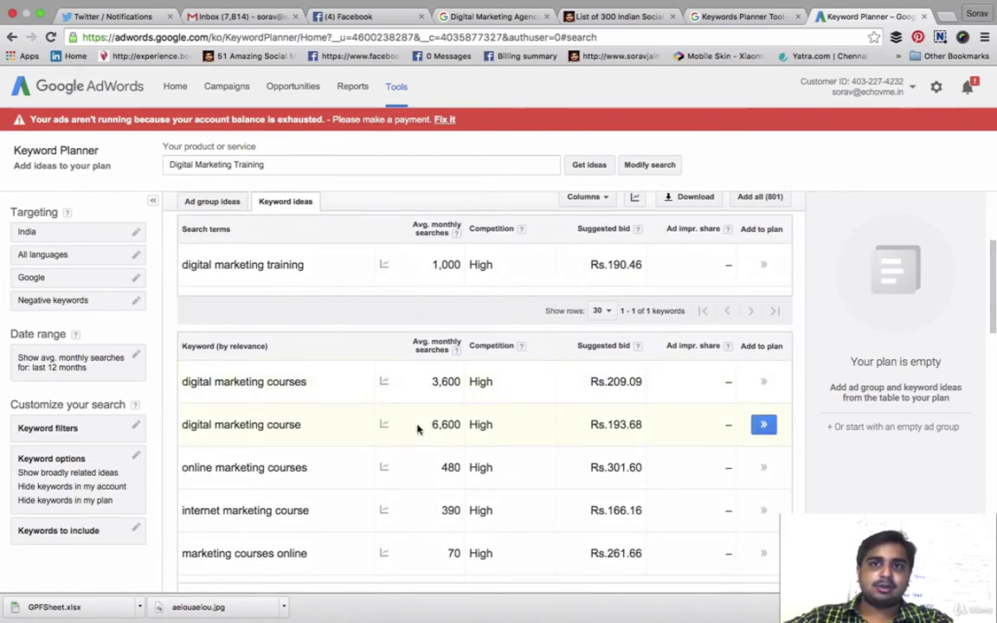
{"action": "scroll", "coordinate": [419, 429], "scroll_direction": "down", "scroll_amount": 1}
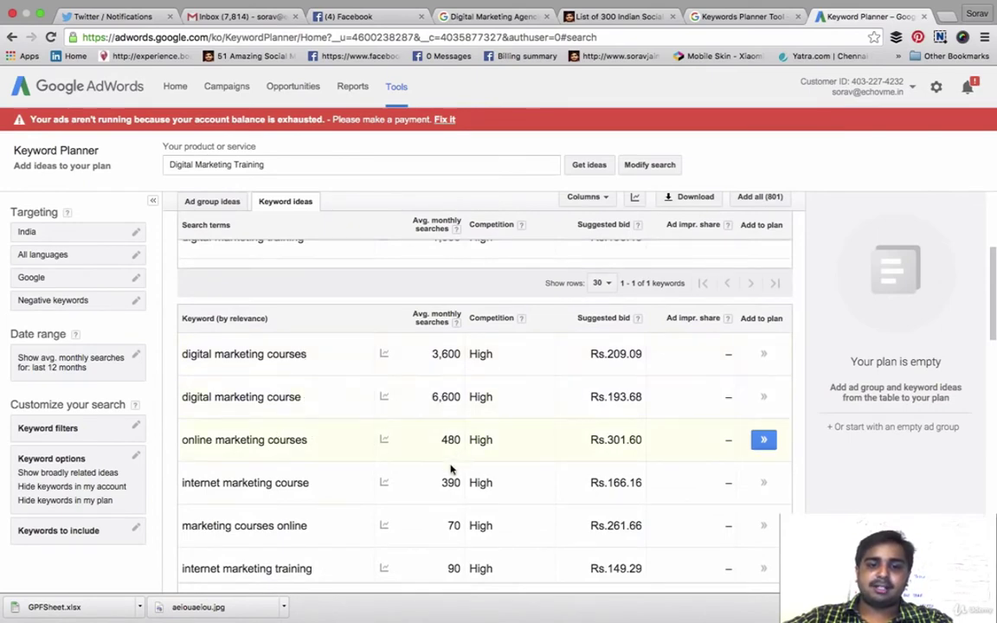
{"action": "scroll", "coordinate": [423, 501], "scroll_direction": "down", "scroll_amount": 1}
{"action": "scroll", "coordinate": [425, 500], "scroll_direction": "up", "scroll_amount": 2}
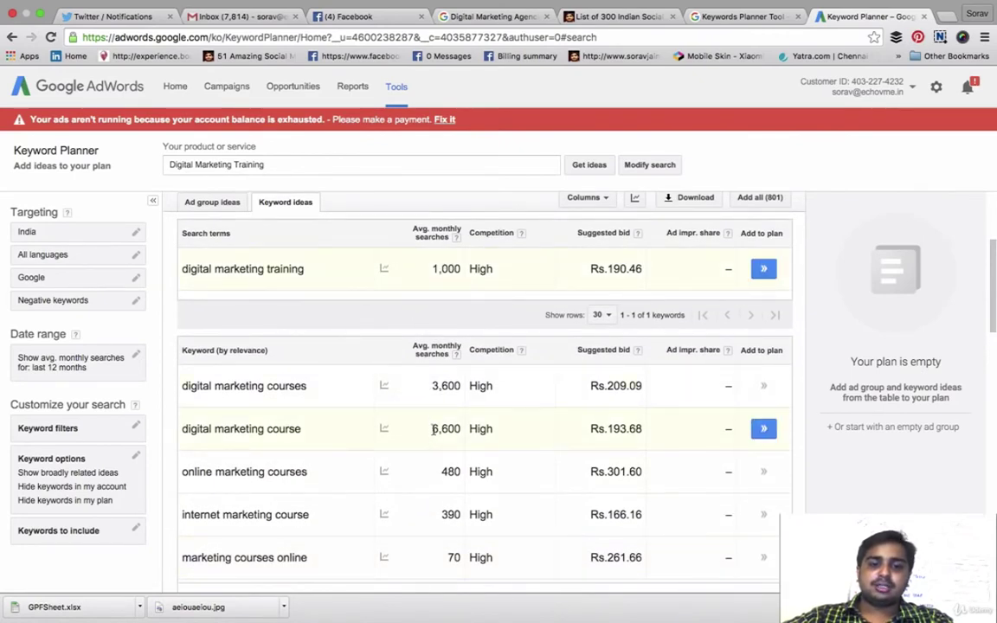
{"action": "left_click_drag", "start_coordinate": [433, 429], "coordinate": [465, 429]}
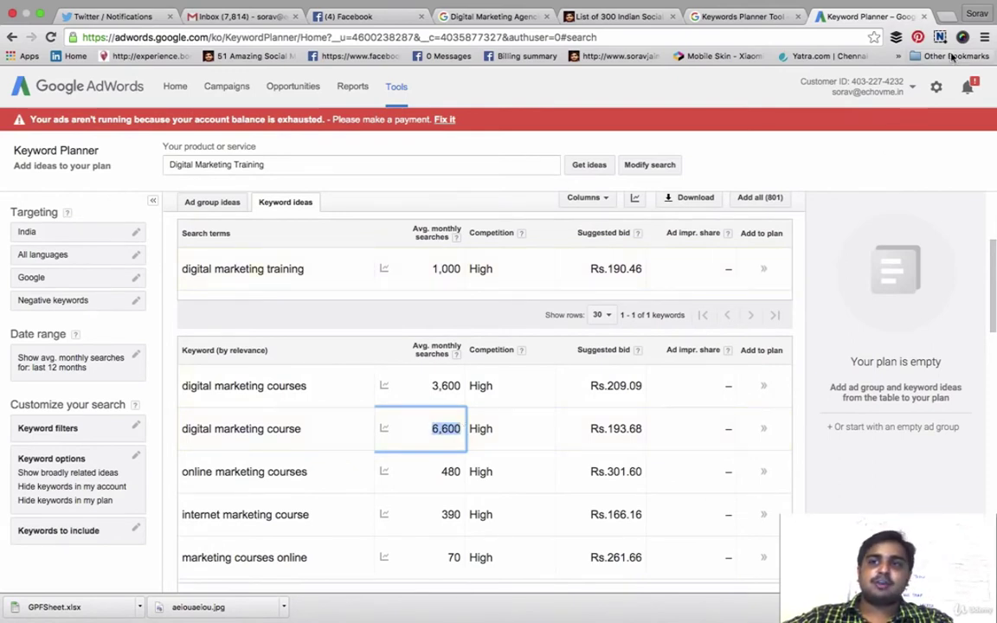
Open the blog homepage soravjain.com in a new tab
{"action": "left_click", "coordinate": [948, 17]}
{"action": "type", "text": "soravjain.com"}
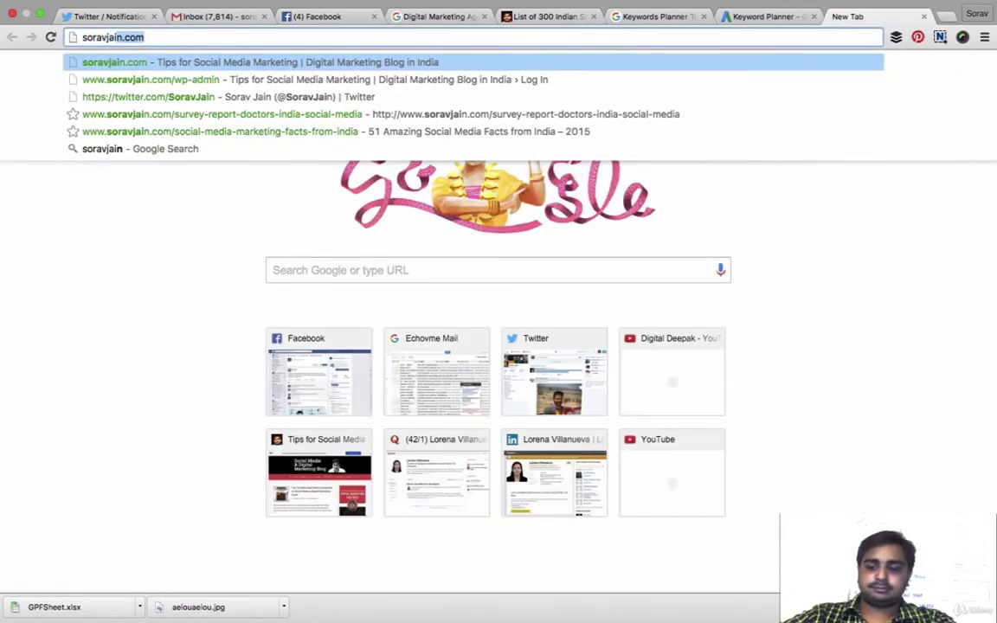
{"action": "key", "text": "Return"}
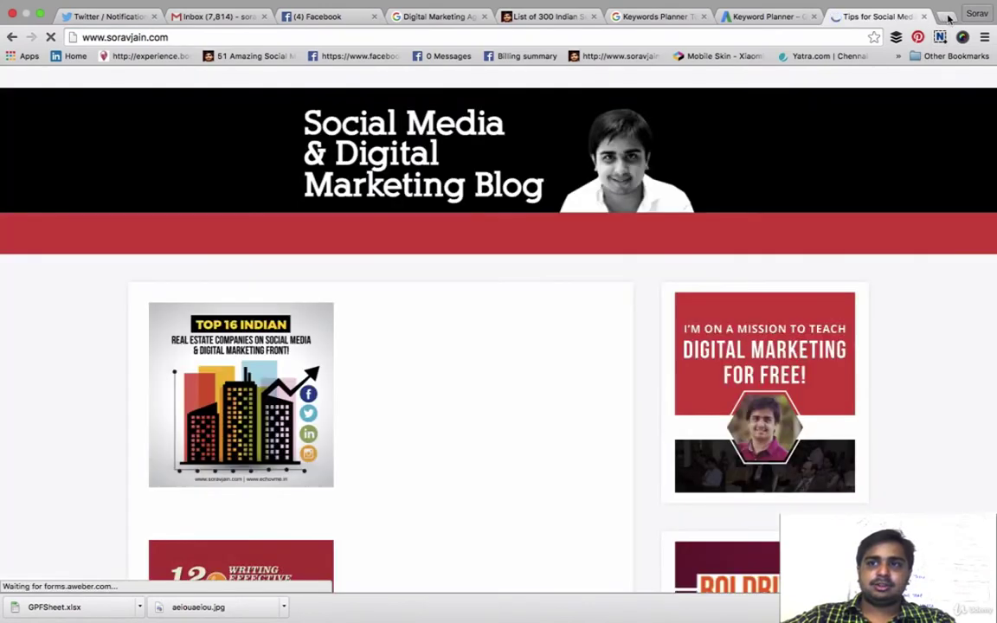
Search Google in a new tab for "Digital Marketing Training in India"
{"action": "left_click", "coordinate": [947, 17]}
{"action": "type", "text": "Digital Mr"}
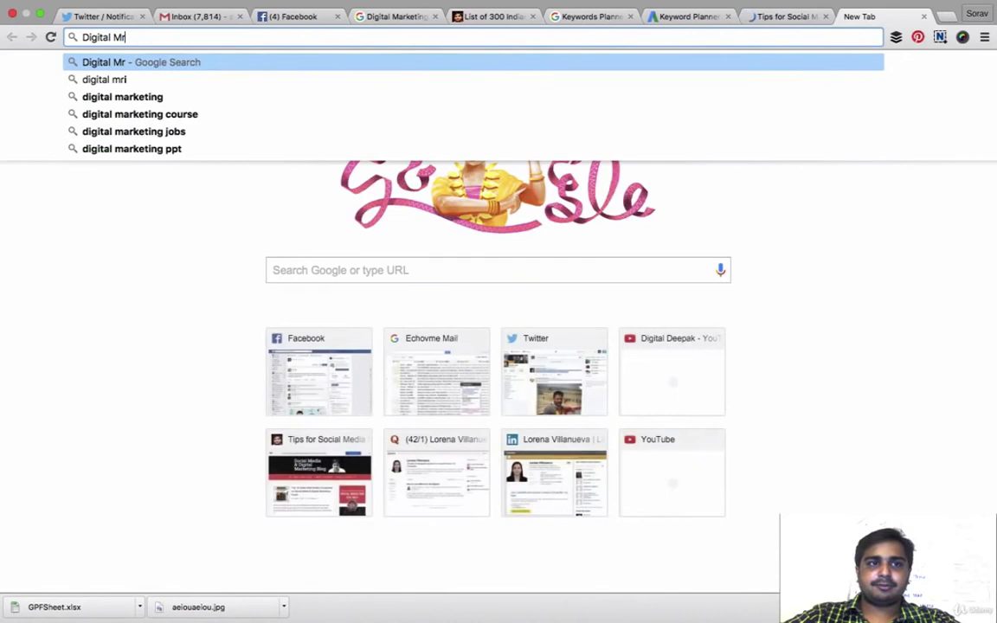
{"action": "key", "text": "BackSpace"}
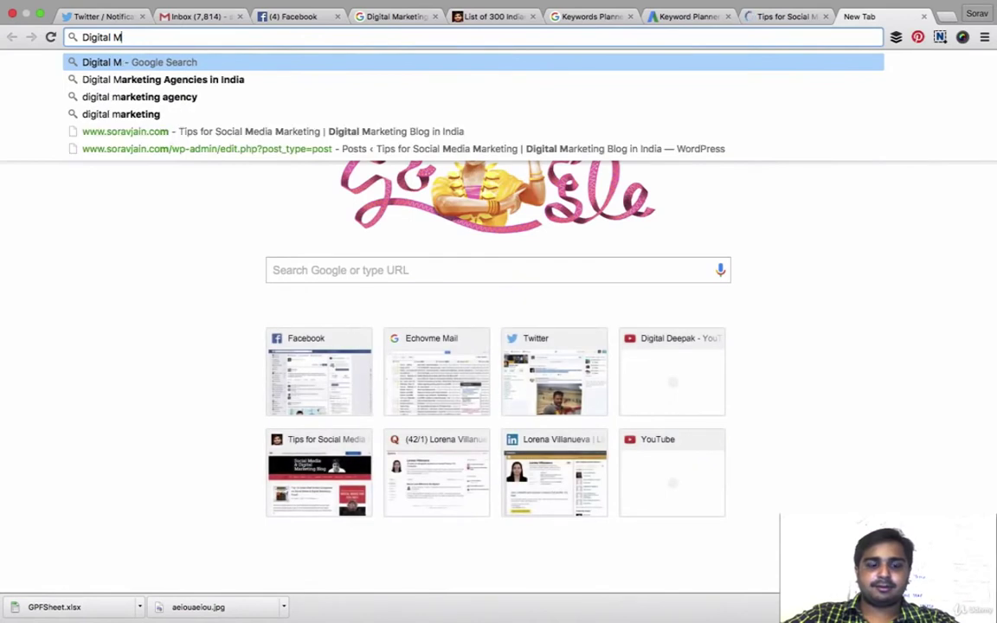
{"action": "type", "text": "arketing Tr"}
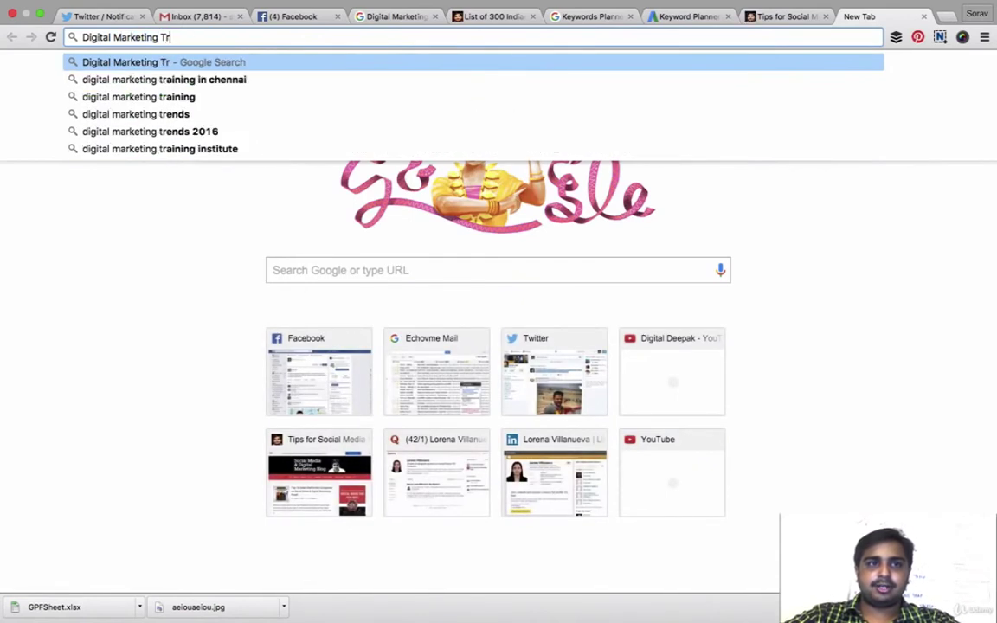
{"action": "type", "text": "aining in India"}
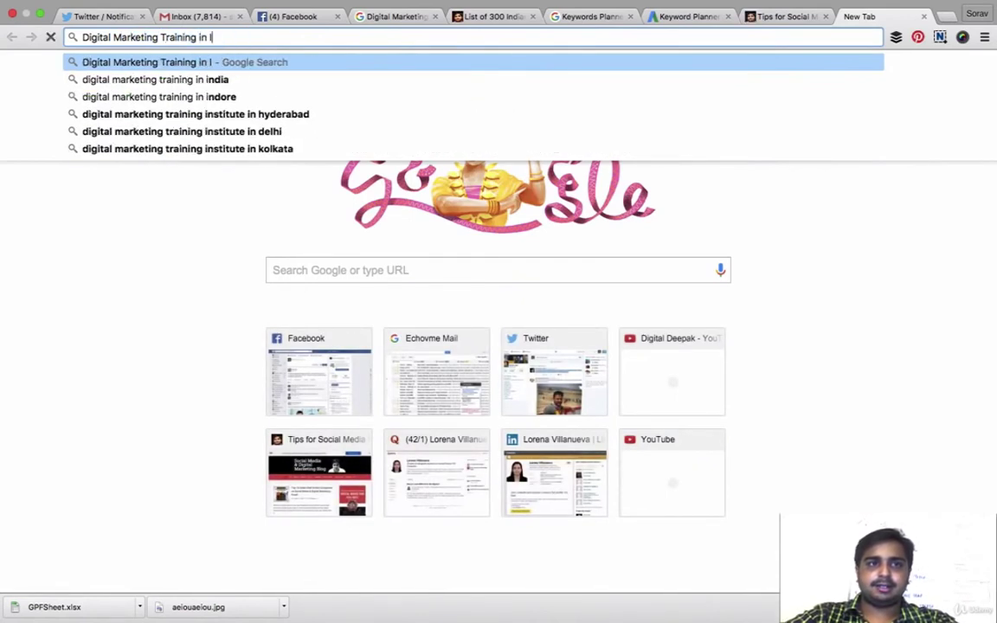
{"action": "key", "text": "Return"}
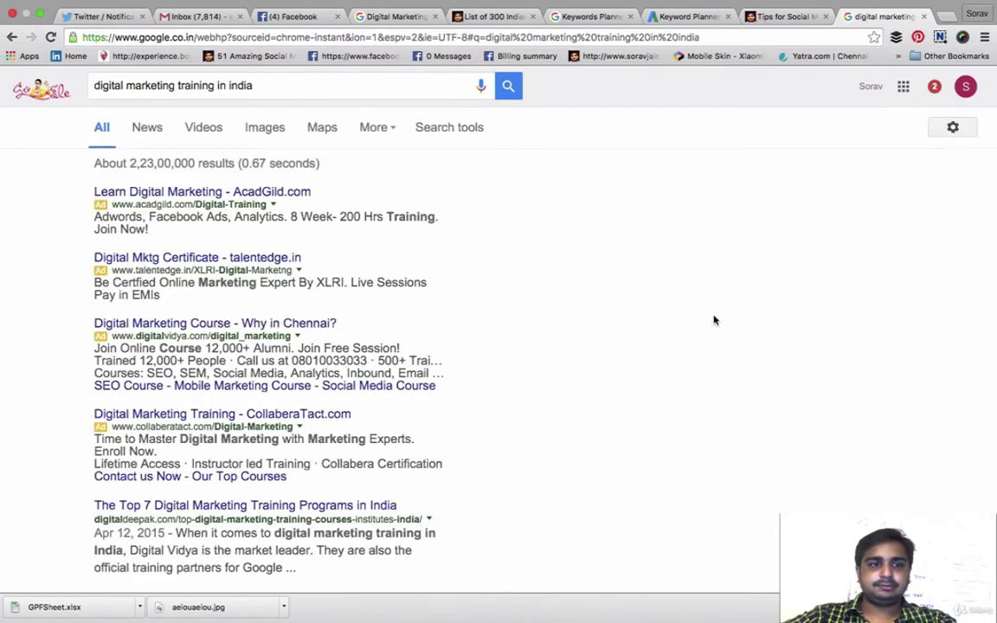
Open the "50 Best Indian Digital Marketing and Social Media Training" search result in a new tab, switch to it, and highlight the article title
{"action": "scroll", "coordinate": [695, 374], "scroll_direction": "down", "scroll_amount": 5}
{"action": "scroll", "coordinate": [695, 374], "scroll_direction": "down", "scroll_amount": 5}
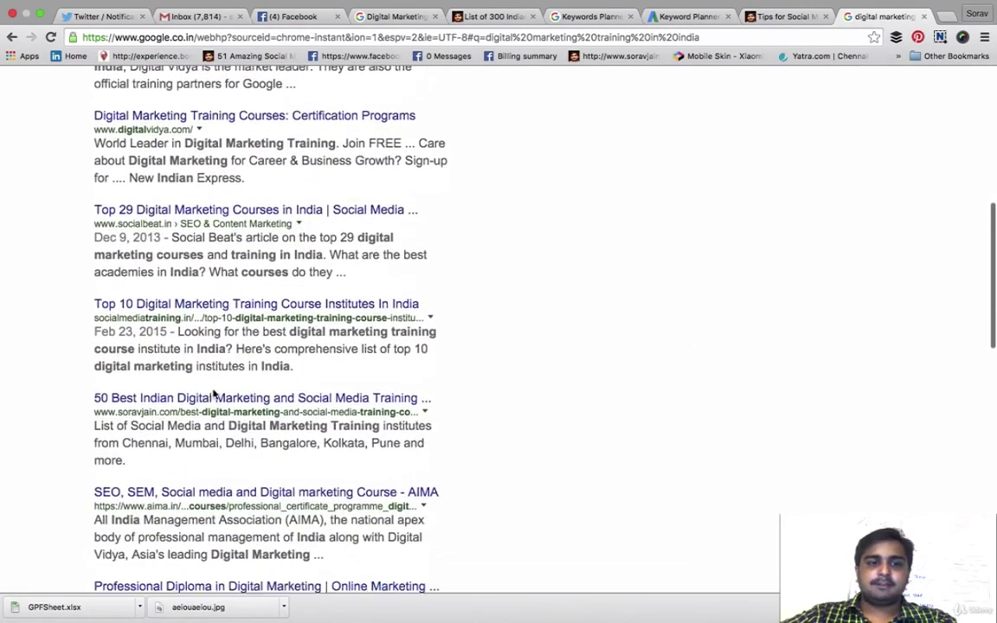
{"action": "right_click", "coordinate": [213, 404]}
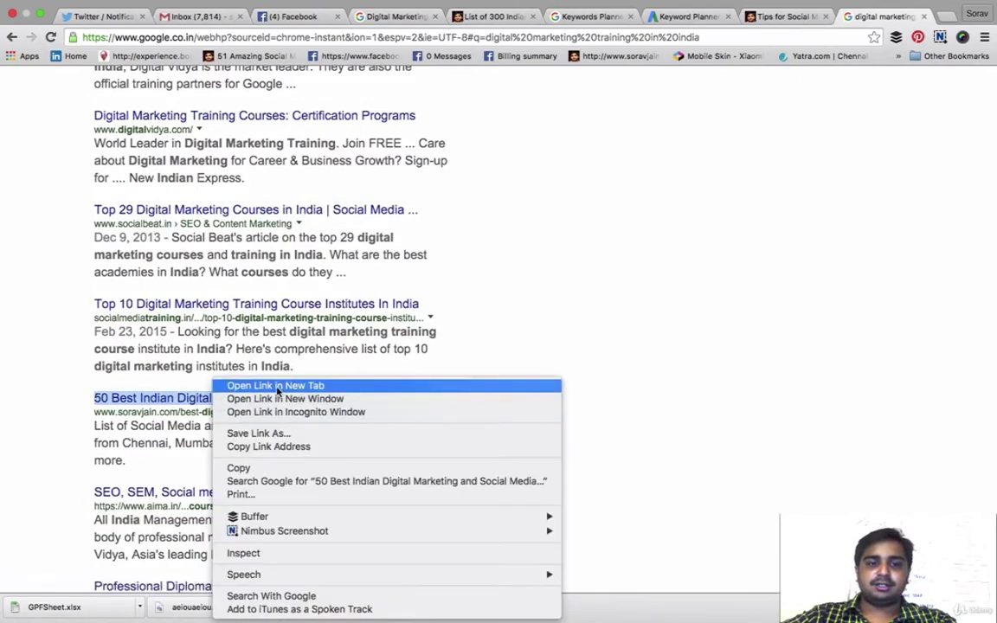
{"action": "left_click", "coordinate": [277, 387]}
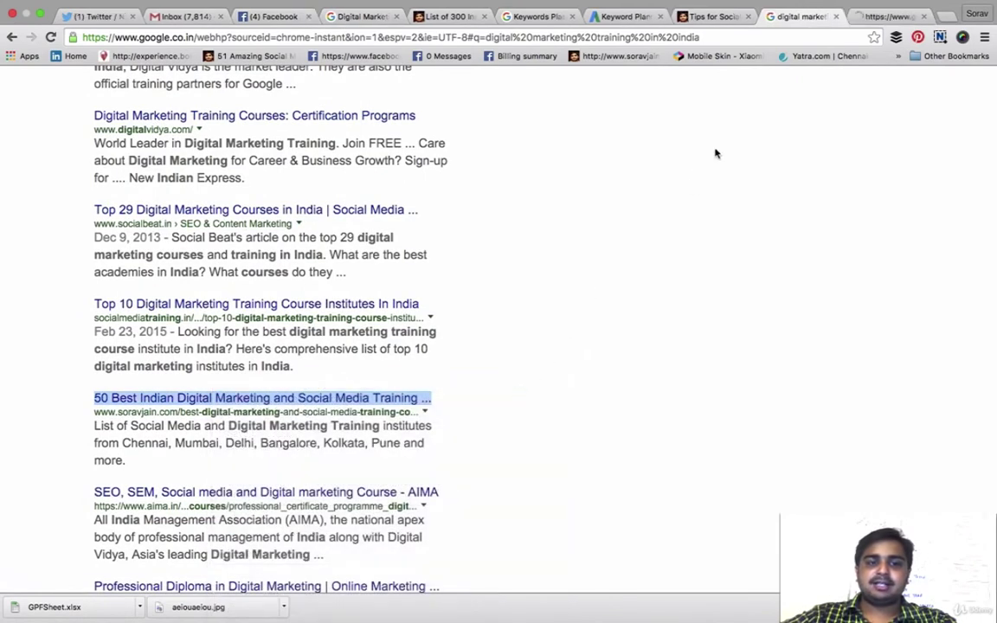
{"action": "left_click", "coordinate": [878, 15]}
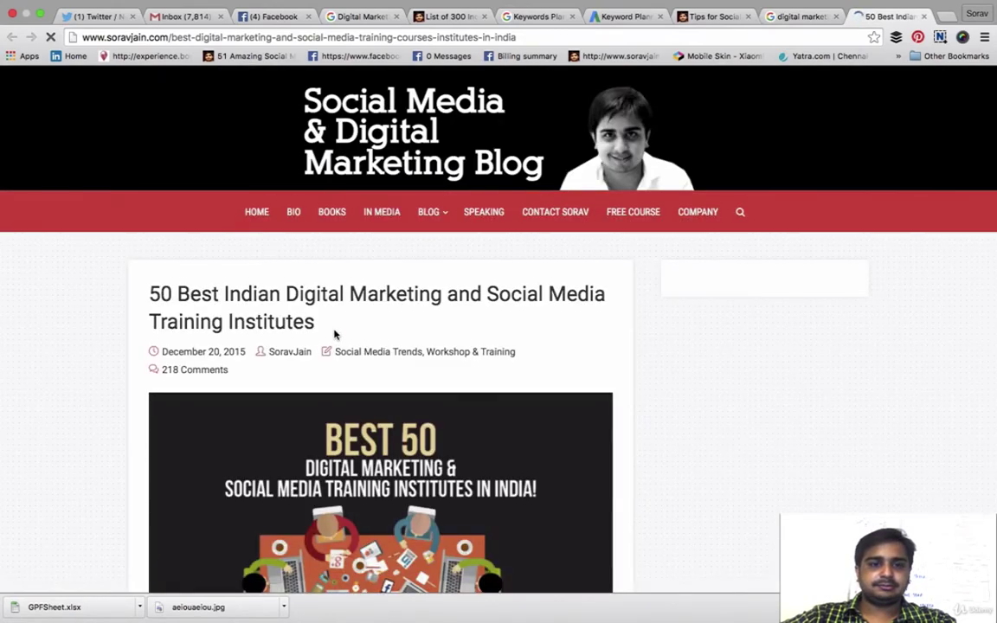
{"action": "left_click_drag", "start_coordinate": [316, 322], "coordinate": [241, 297]}
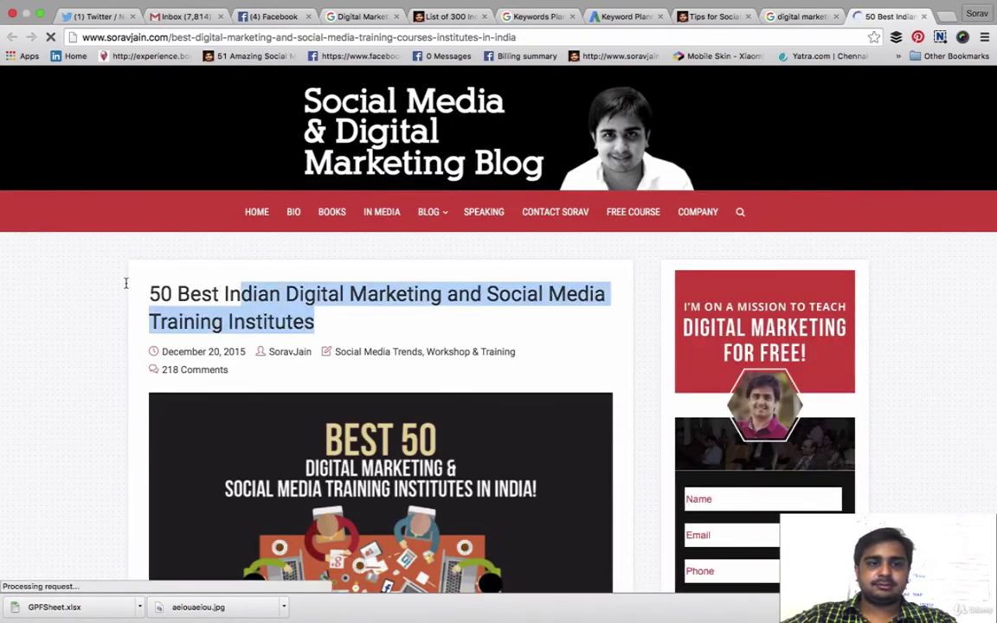
{"action": "left_click_drag", "start_coordinate": [126, 283], "coordinate": [130, 286]}
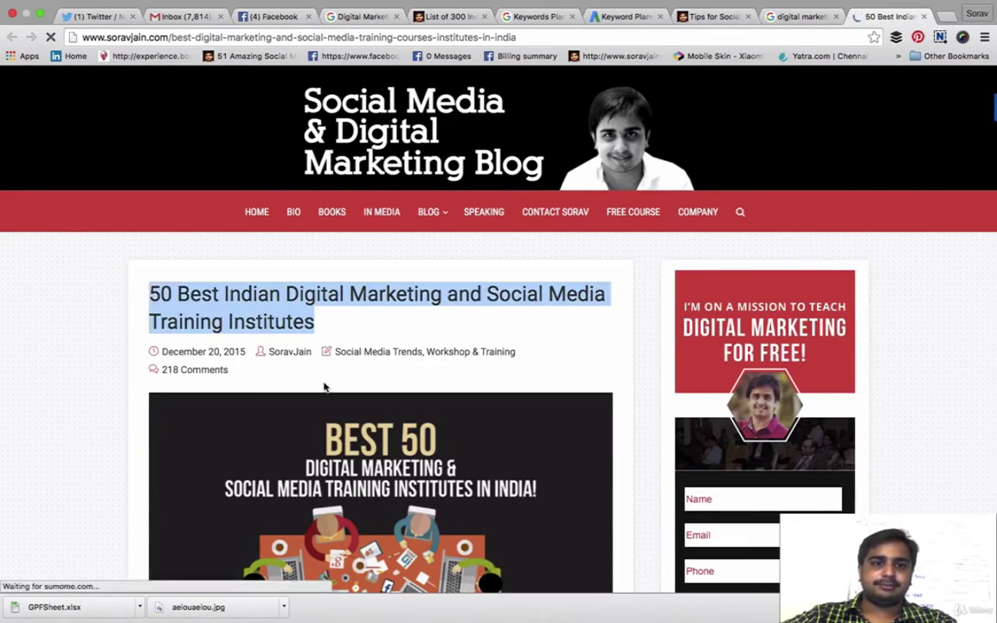
Examine where the blog's "50 Best Indian Digital Marketing" article ranks among the Google results for digital marketing training in India
{"action": "left_click", "coordinate": [801, 15]}
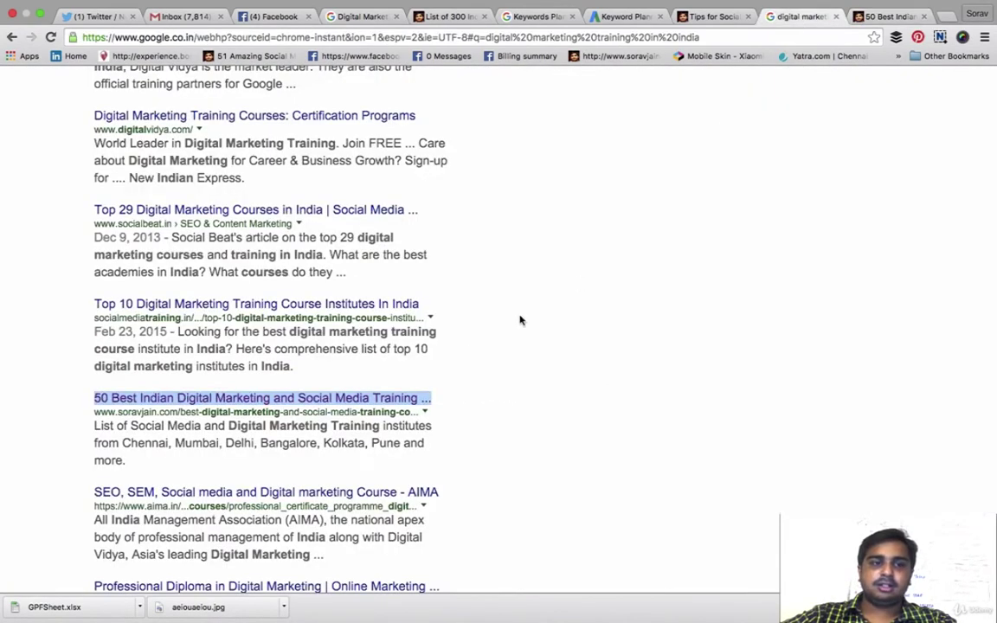
{"action": "scroll", "coordinate": [520, 320], "scroll_direction": "up", "scroll_amount": 5}
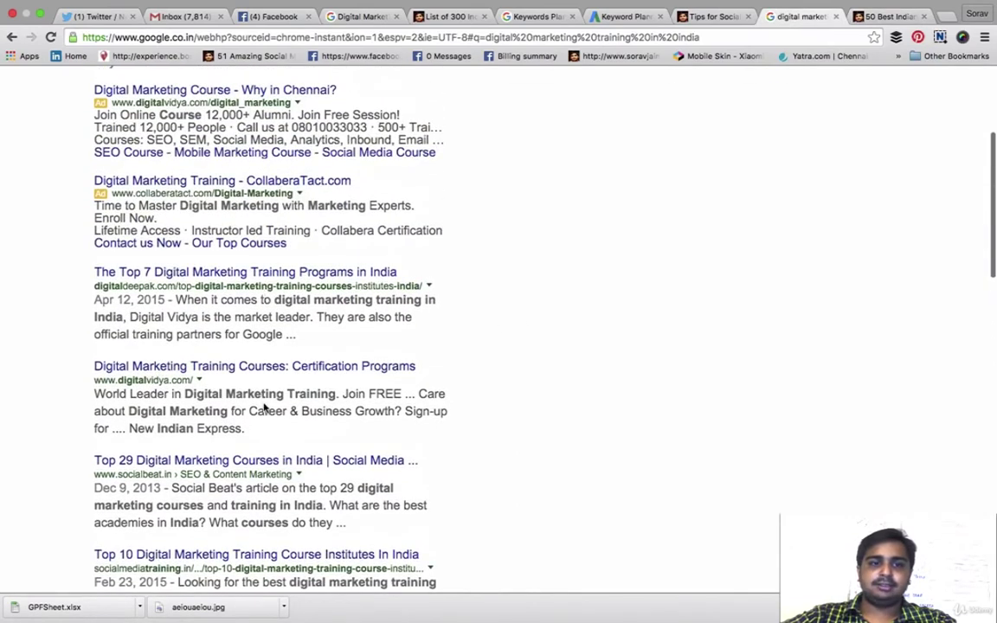
{"action": "scroll", "coordinate": [229, 488], "scroll_direction": "down", "scroll_amount": 4}
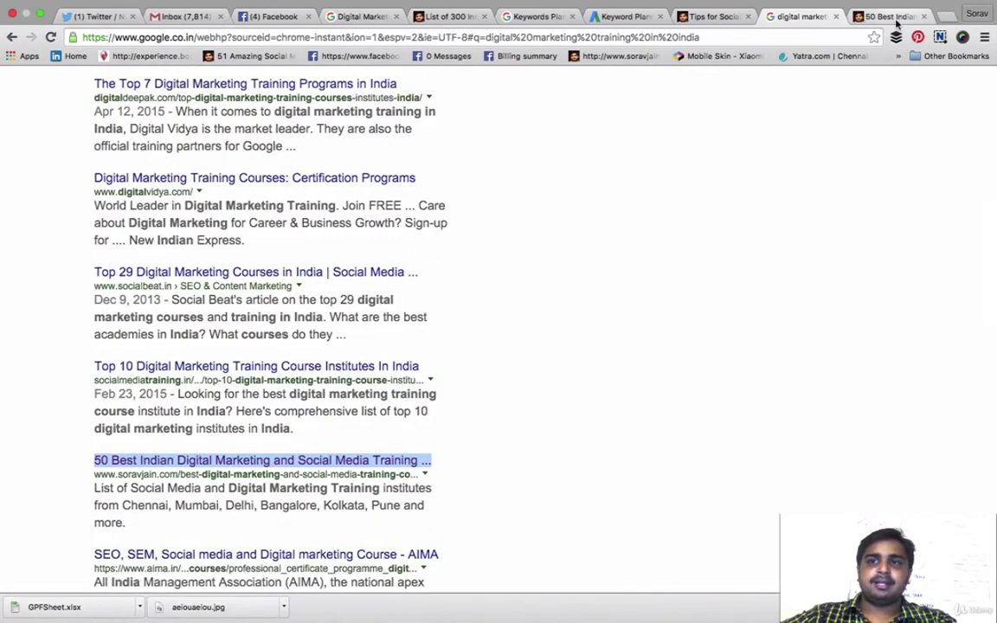
{"action": "key", "text": "ctrl+Tab"}
{"action": "key", "text": "ctrl+shift+Tab"}
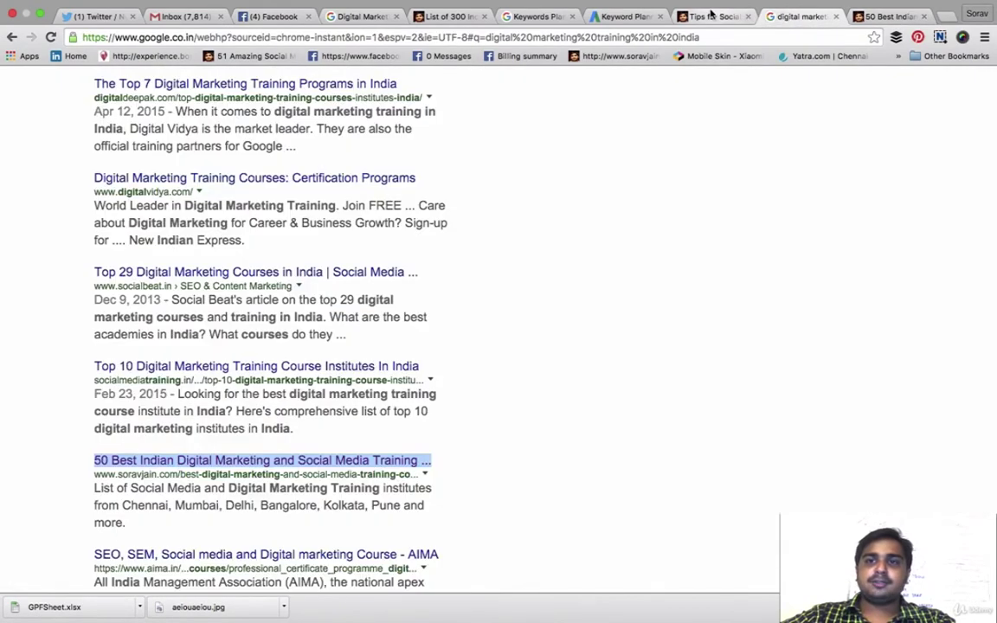
{"action": "left_click", "coordinate": [710, 16]}
Return to the "50 Best Indian" training institutes article and highlight the keyword "Digital Marketing" in its title
{"action": "left_click", "coordinate": [868, 16]}
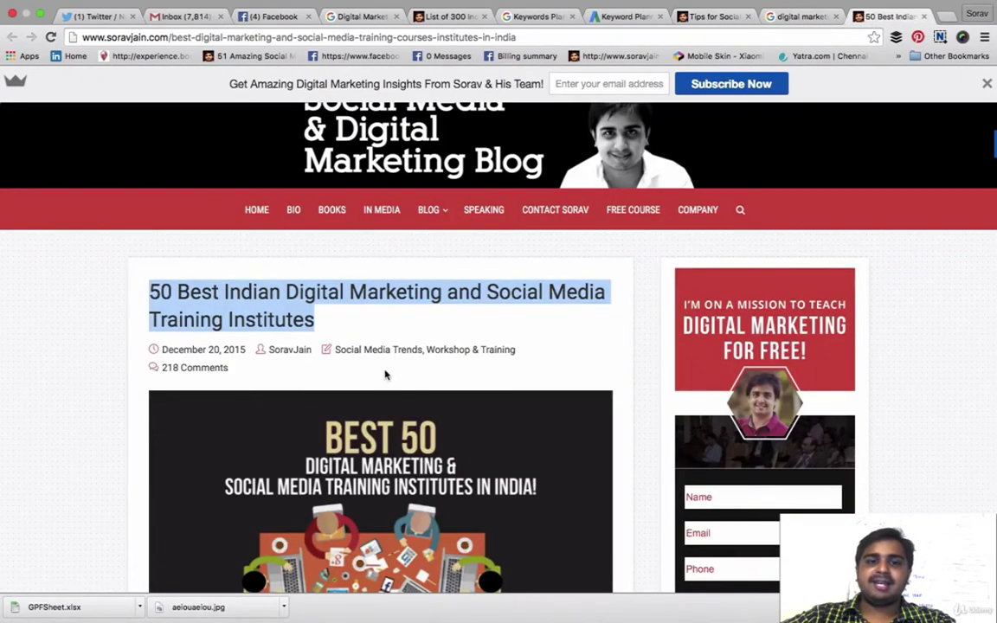
{"action": "left_click", "coordinate": [375, 322]}
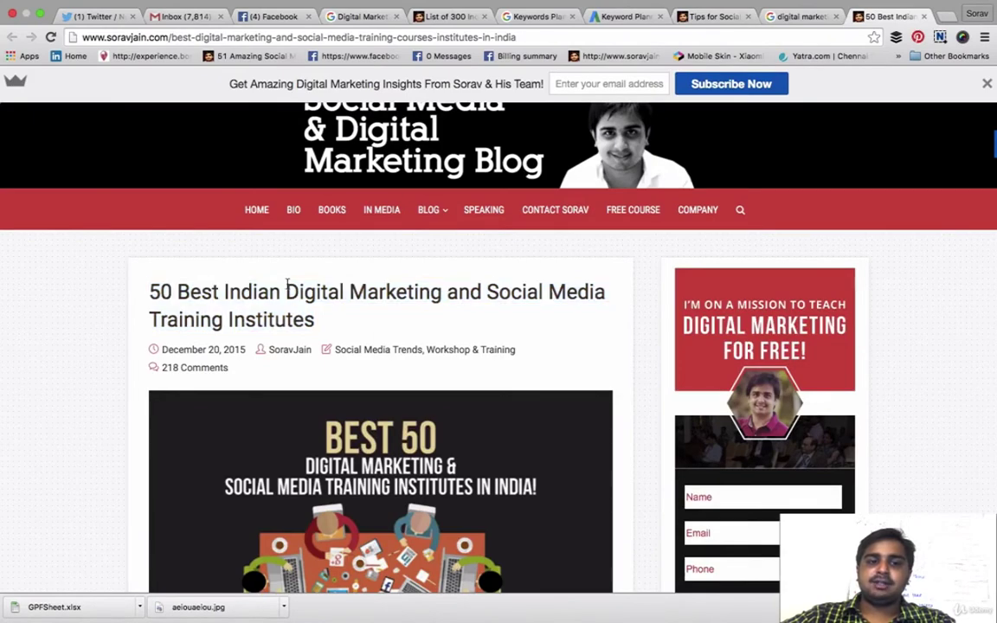
{"action": "left_click_drag", "start_coordinate": [287, 291], "coordinate": [458, 293]}
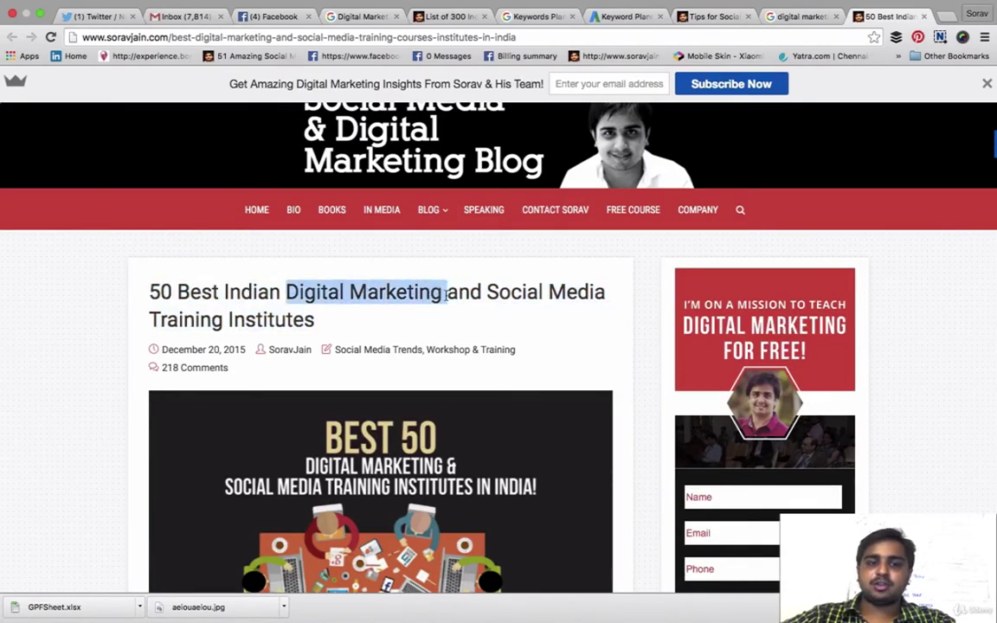
{"action": "left_click", "coordinate": [396, 285]}
Compare Keyword Planner's average monthly searches for "digital marketing training" and "digital marketing course" against the Google search results
{"action": "left_click", "coordinate": [617, 18]}
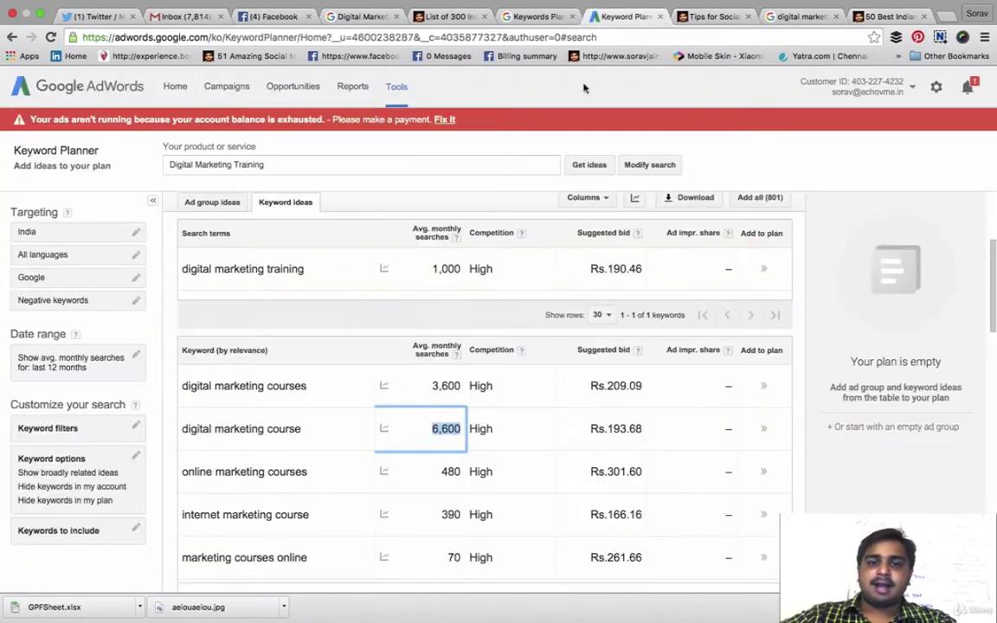
{"action": "left_click_drag", "start_coordinate": [434, 269], "coordinate": [462, 269]}
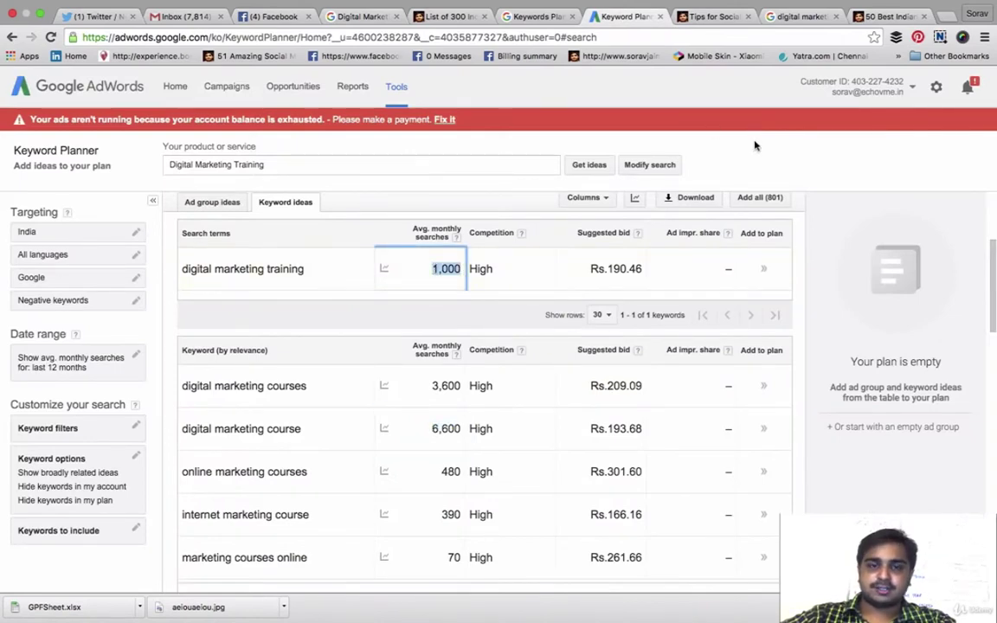
{"action": "left_click", "coordinate": [799, 24]}
{"action": "scroll", "coordinate": [456, 211], "scroll_direction": "up", "scroll_amount": 3}
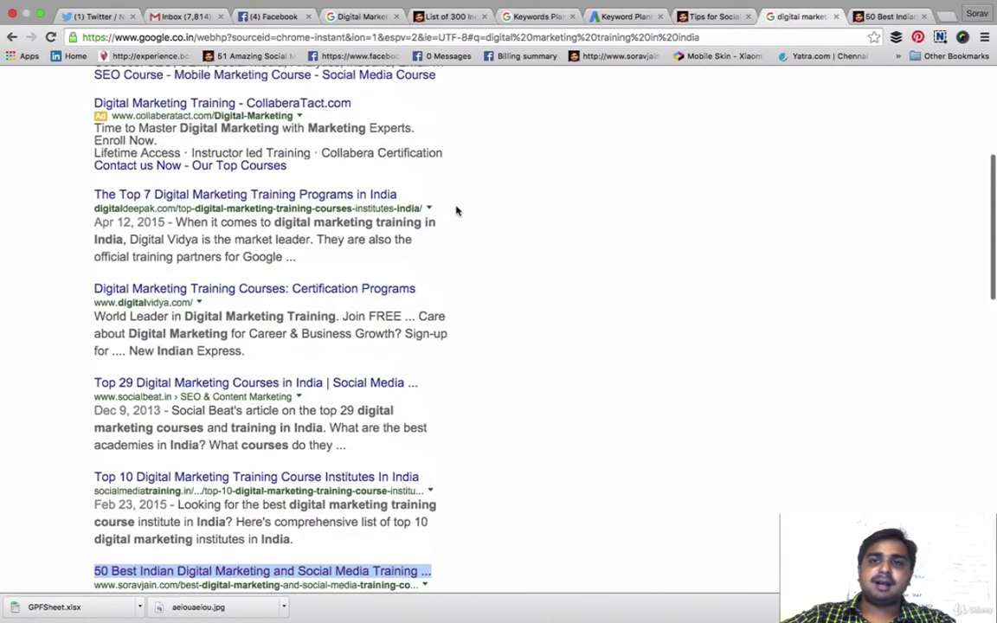
{"action": "left_click", "coordinate": [630, 17]}
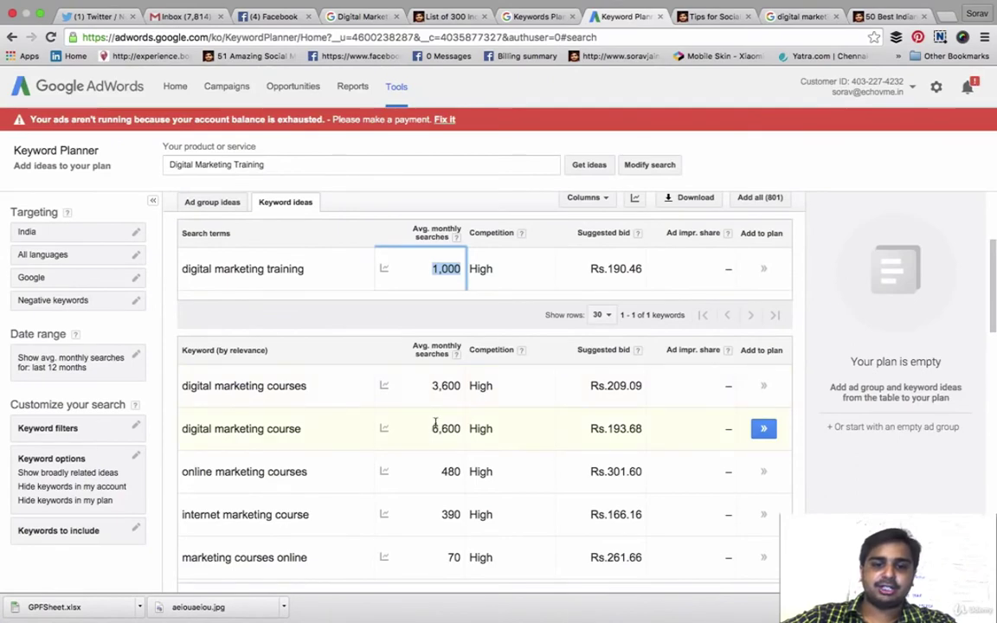
Go to the blog homepage and open the post "20 Best Free Digital Marketing Courses"
{"action": "key", "text": "super+9"}
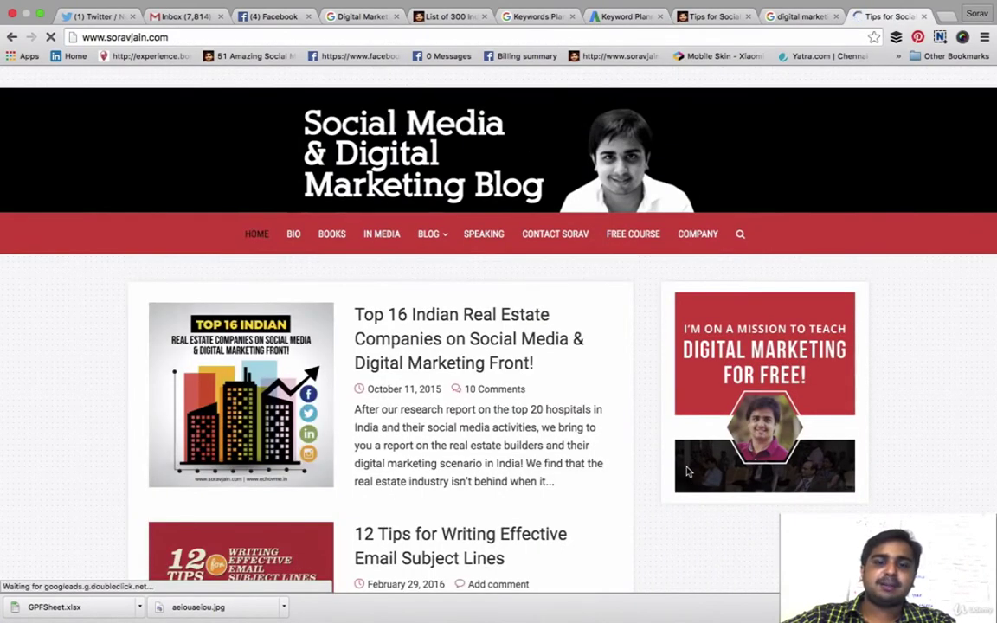
{"action": "scroll", "coordinate": [688, 468], "scroll_direction": "down", "scroll_amount": 10}
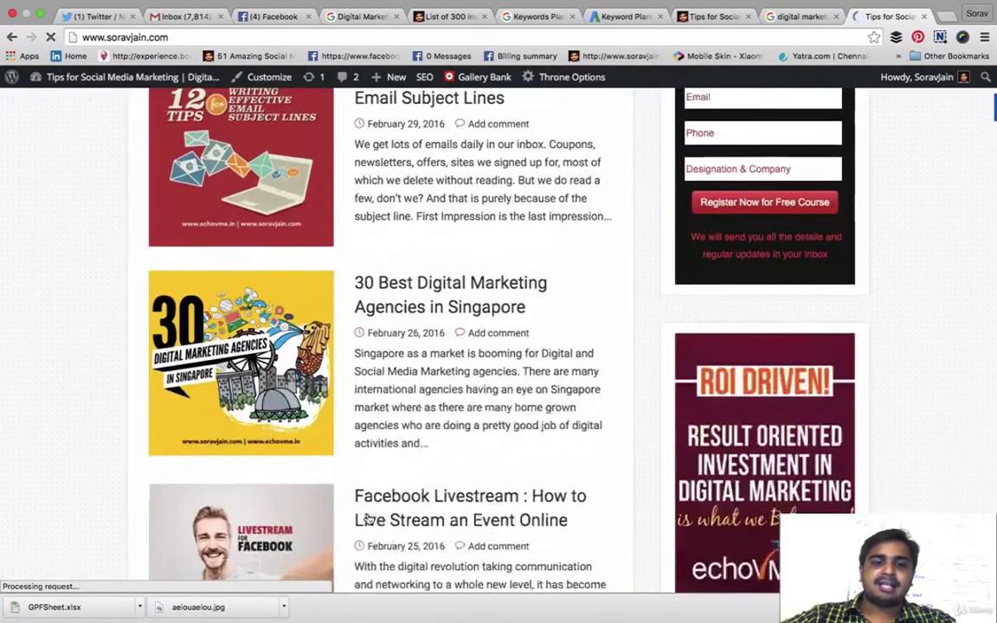
{"action": "scroll", "coordinate": [369, 518], "scroll_direction": "down", "scroll_amount": 6}
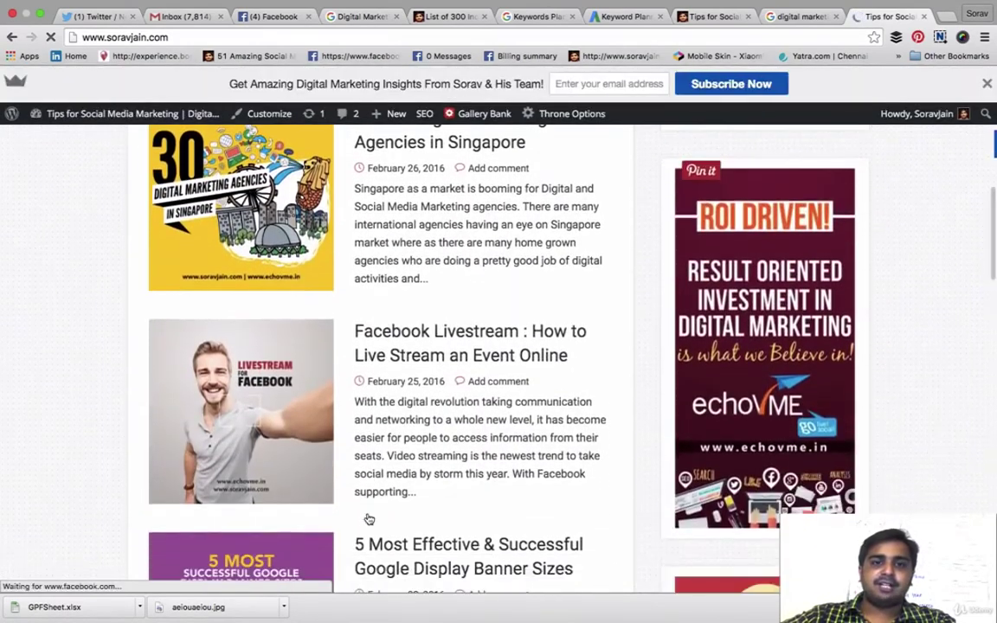
{"action": "scroll", "coordinate": [369, 518], "scroll_direction": "down", "scroll_amount": 10}
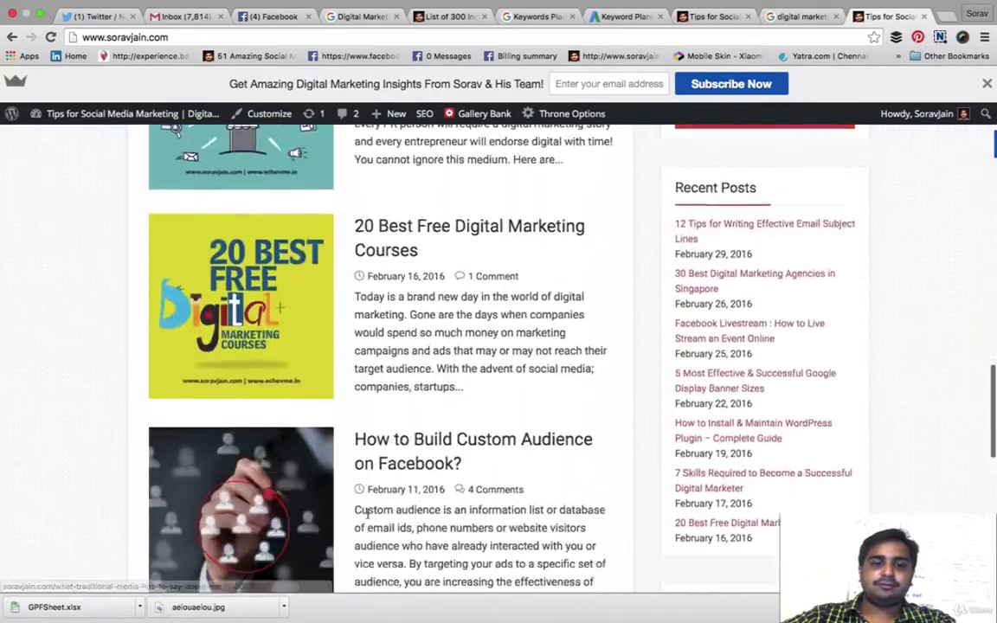
{"action": "left_click", "coordinate": [389, 164]}
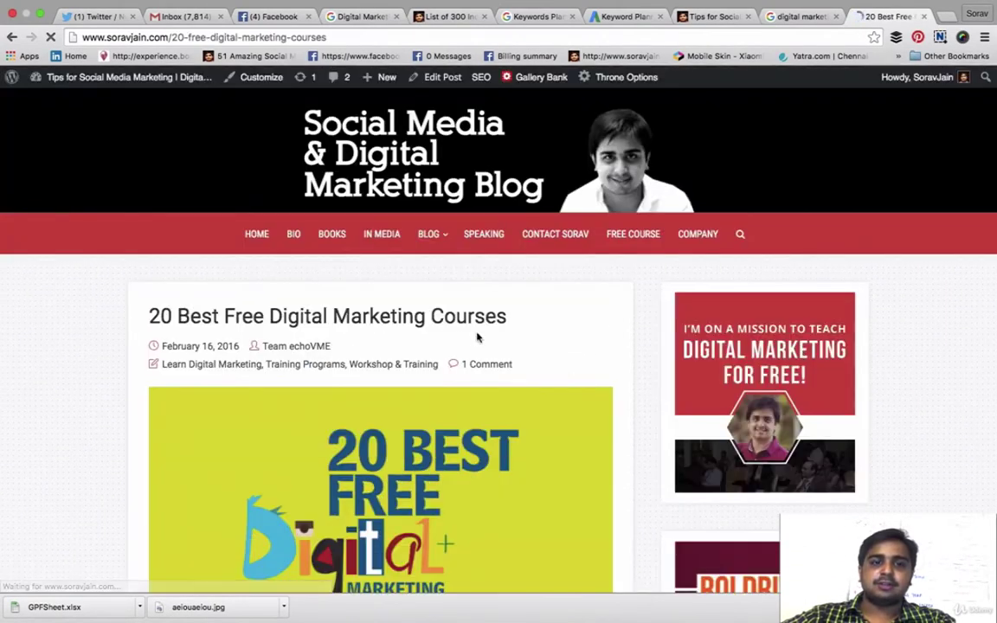
Highlight the keywords "Free" and "Digital Marketing Courses" in the post's title, then clear the selection
{"action": "scroll", "coordinate": [477, 338], "scroll_direction": "down", "scroll_amount": 3}
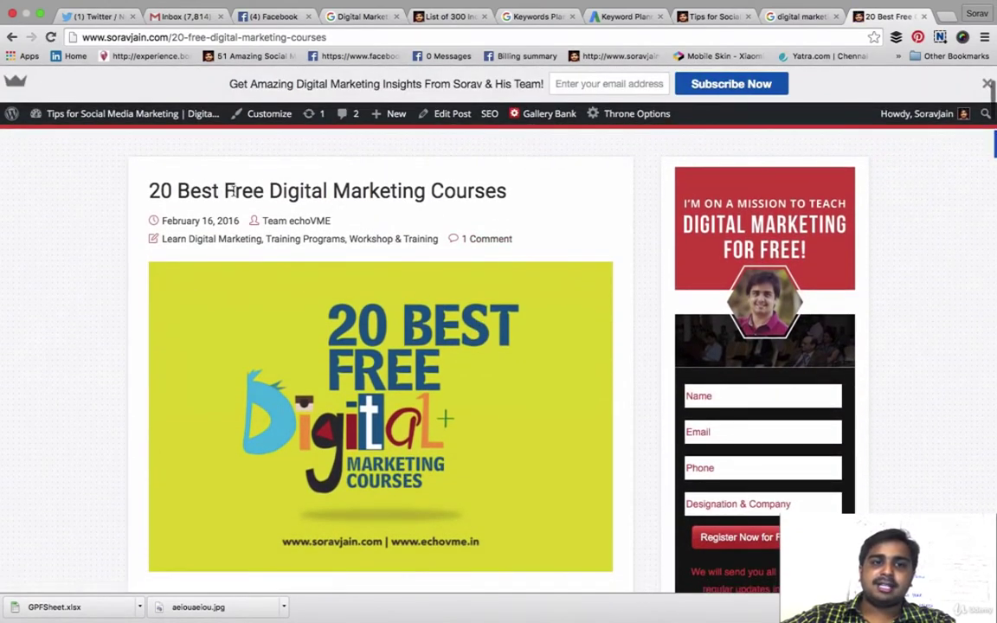
{"action": "left_click_drag", "start_coordinate": [223, 190], "coordinate": [269, 191]}
{"action": "left_click", "coordinate": [521, 189]}
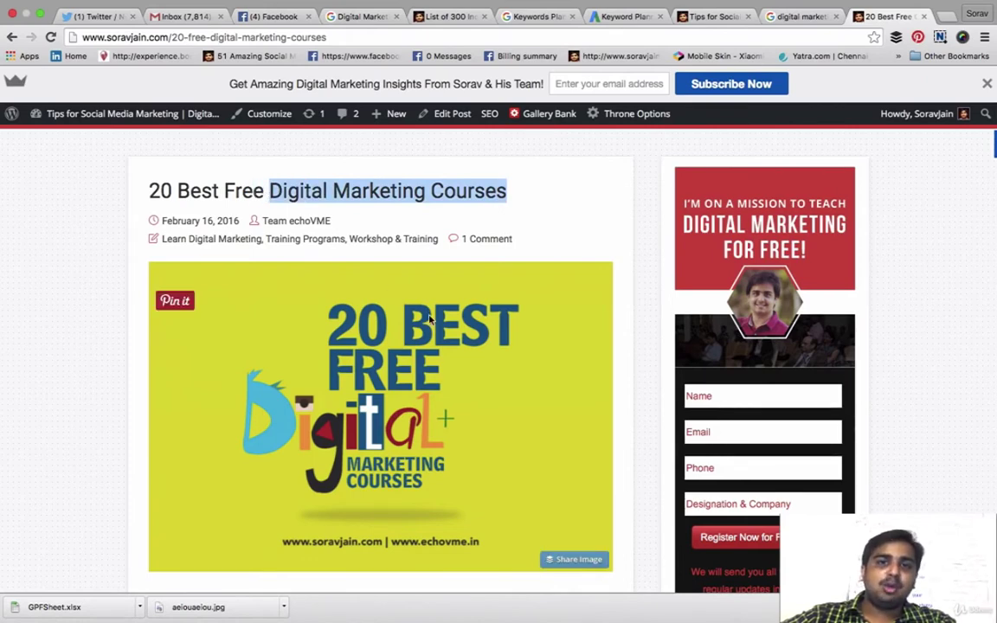
{"action": "left_click", "coordinate": [512, 198]}
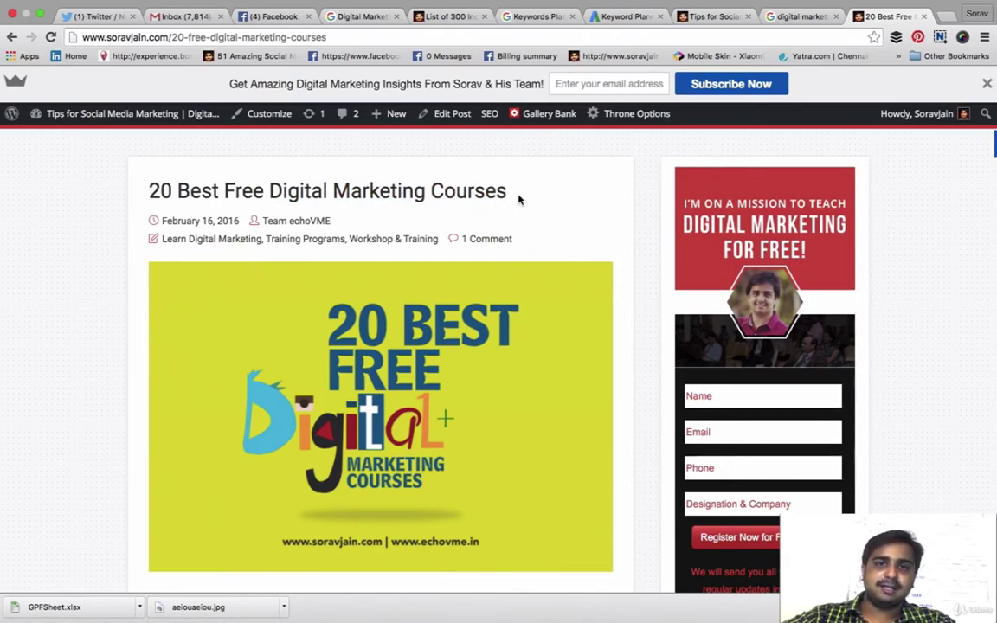
Look through the body of the free courses post, examining how its numbered course list covers the targeted keyword
{"action": "scroll", "coordinate": [467, 475], "scroll_direction": "down", "scroll_amount": 3}
{"action": "scroll", "coordinate": [468, 474], "scroll_direction": "down", "scroll_amount": 10}
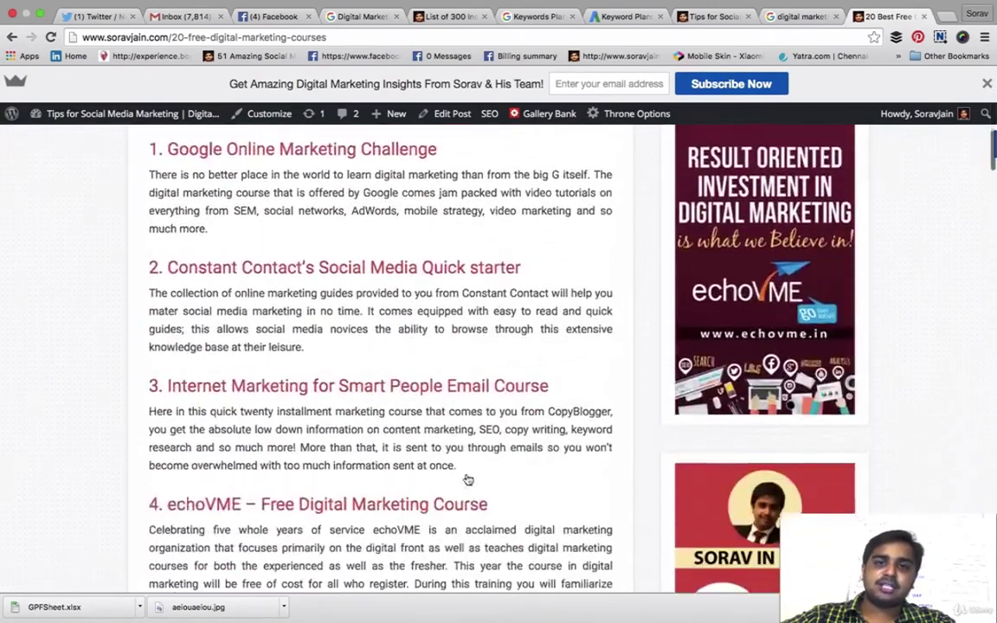
{"action": "scroll", "coordinate": [467, 475], "scroll_direction": "down", "scroll_amount": 1}
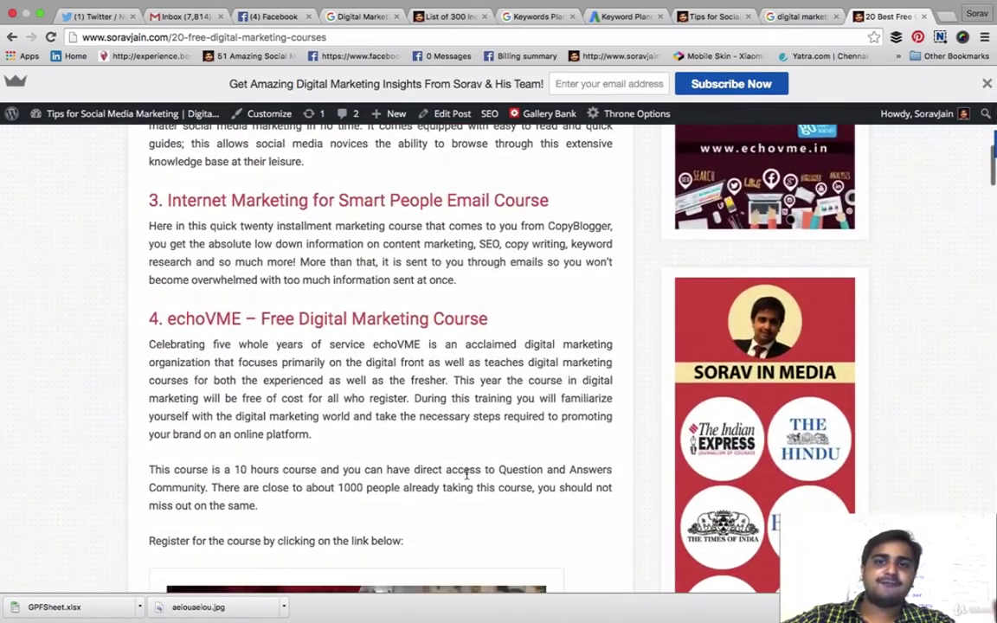
{"action": "scroll", "coordinate": [468, 474], "scroll_direction": "up", "scroll_amount": 11}
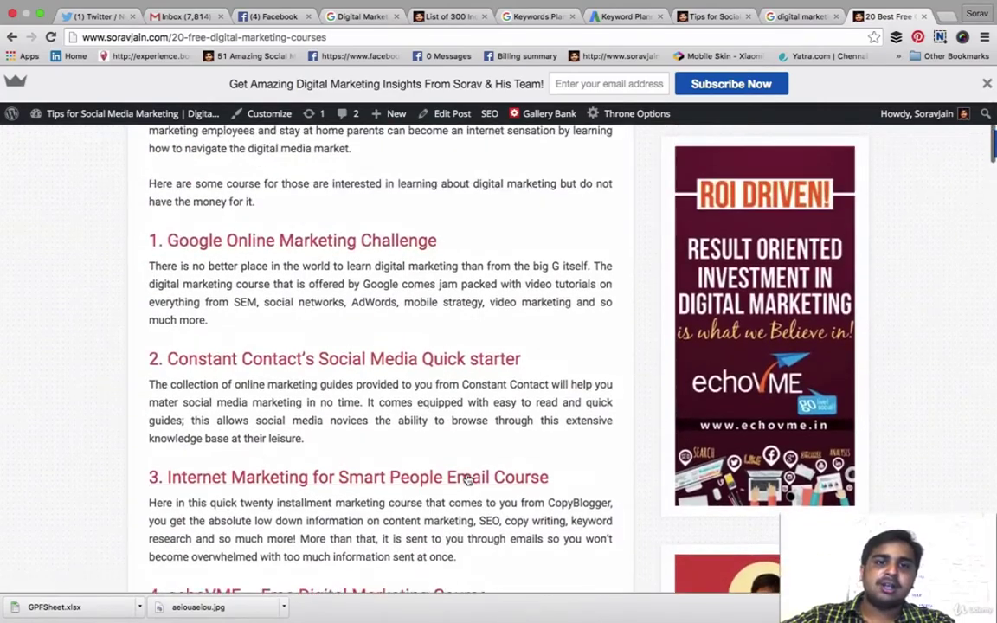
{"action": "scroll", "coordinate": [467, 478], "scroll_direction": "up", "scroll_amount": 3}
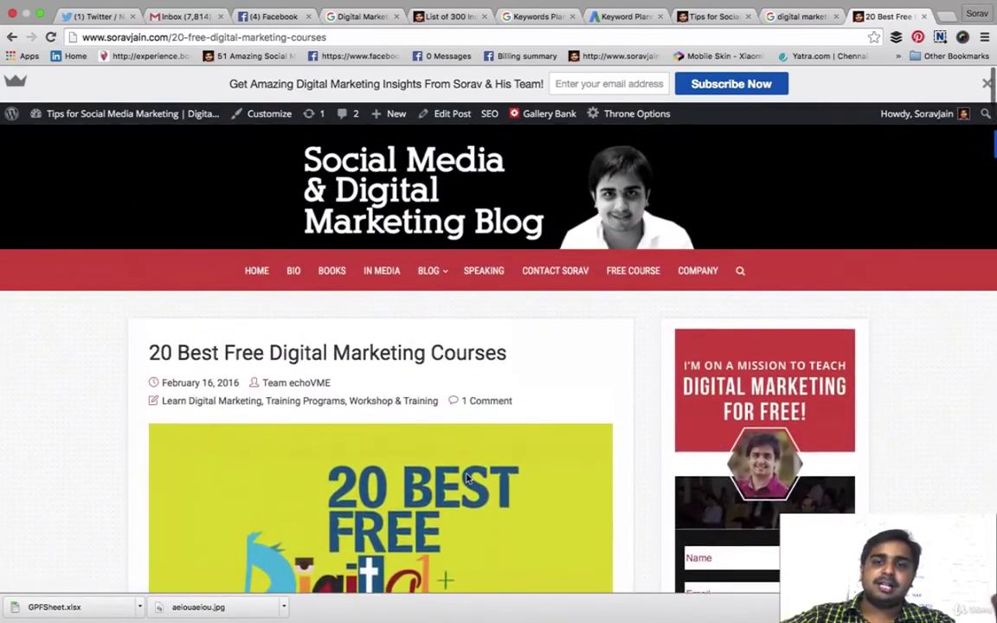
{"action": "scroll", "coordinate": [468, 477], "scroll_direction": "down", "scroll_amount": 3}
{"action": "scroll", "coordinate": [467, 477], "scroll_direction": "down", "scroll_amount": 17}
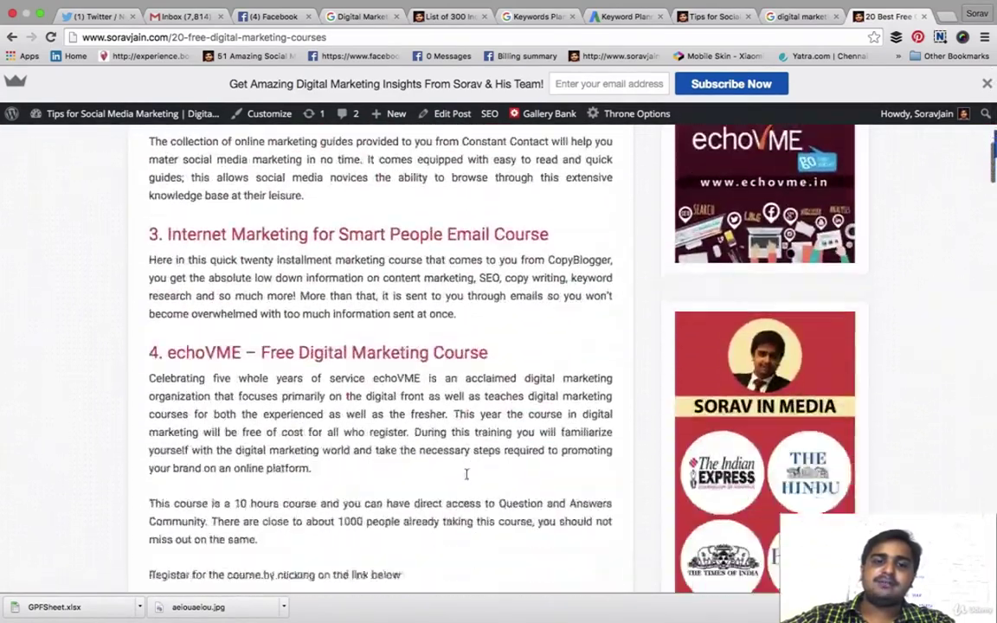
Skim further down the free courses post, then return to the Google search results and Keyword Planner
{"action": "scroll", "coordinate": [567, 236], "scroll_direction": "down", "scroll_amount": 14}
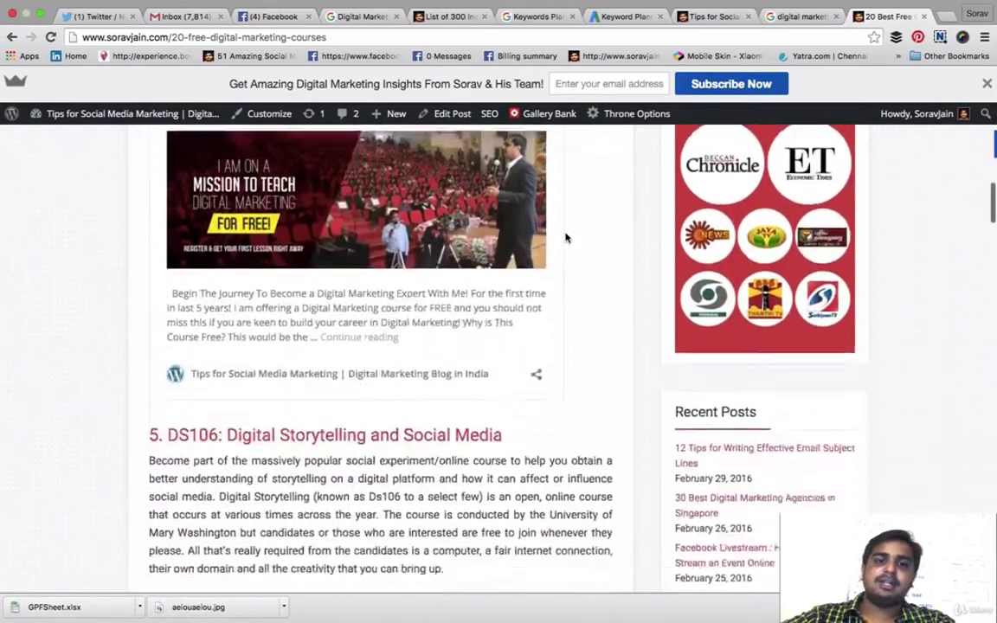
{"action": "left_click", "coordinate": [801, 33]}
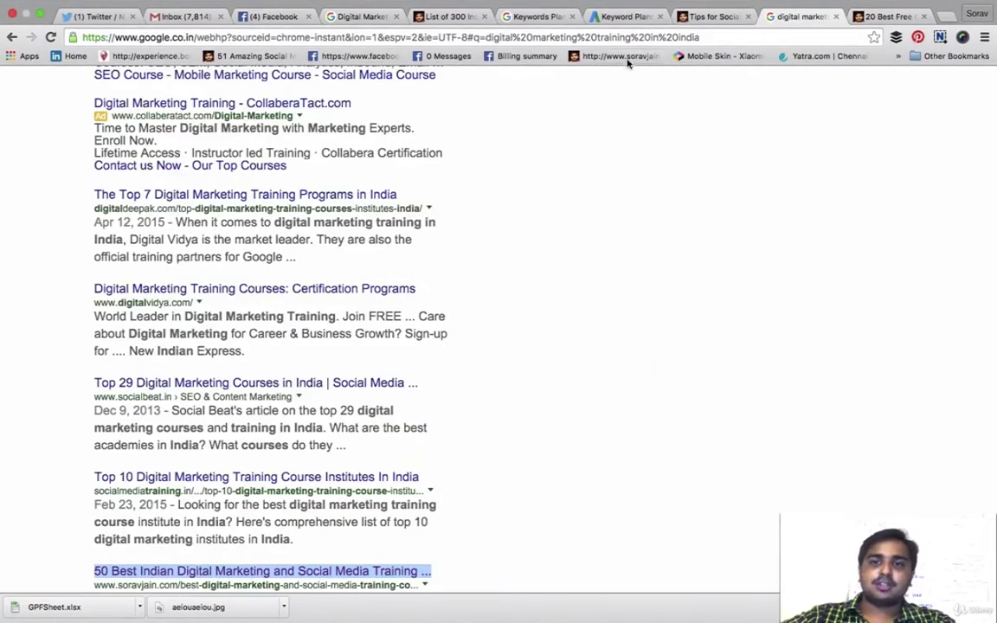
{"action": "left_click", "coordinate": [610, 16]}
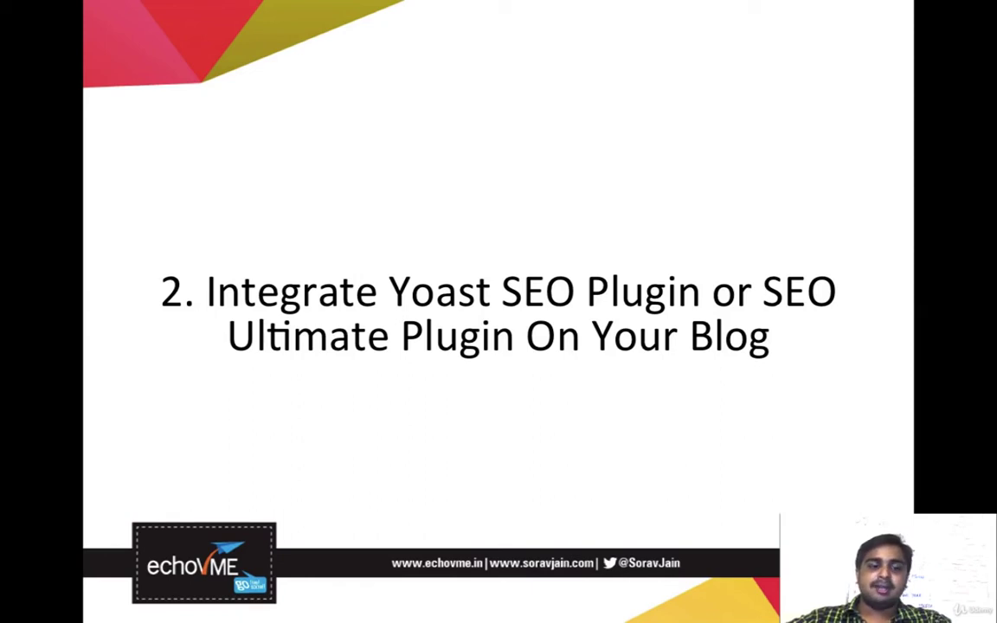
Exit the slideshow, switch to Google Chrome and insert "Marketing" after "Email" in the title of the email subject lines post
{"action": "key", "text": "Escape"}
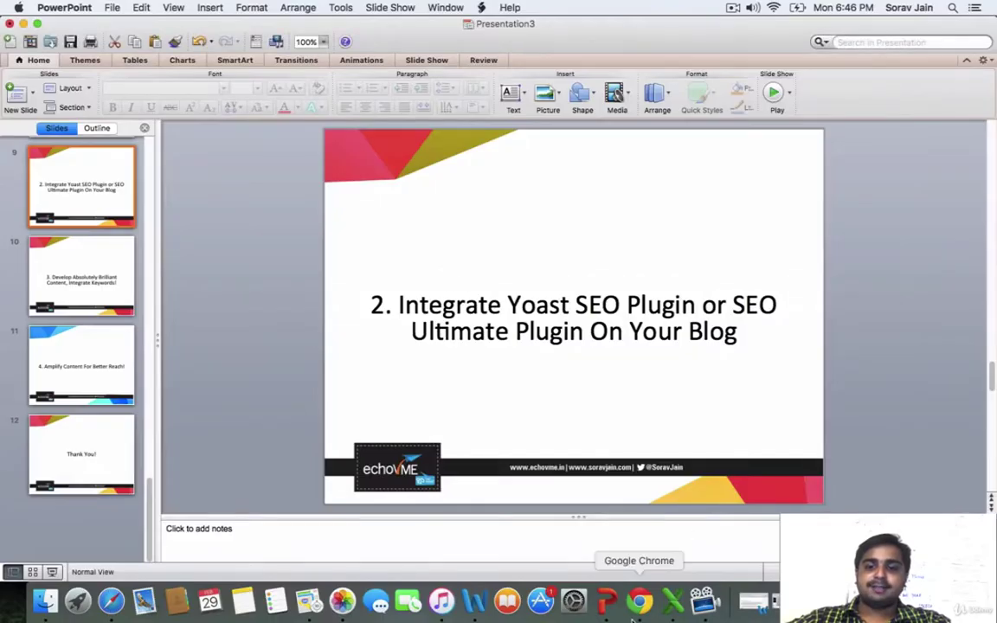
{"action": "left_click", "coordinate": [639, 597]}
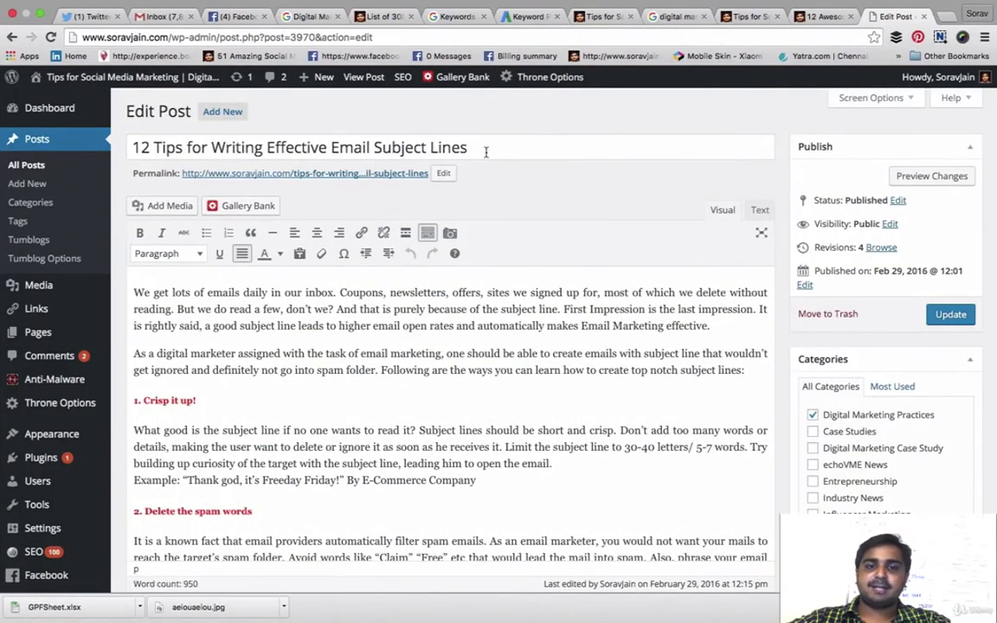
{"action": "left_click_drag", "start_coordinate": [485, 149], "coordinate": [279, 144]}
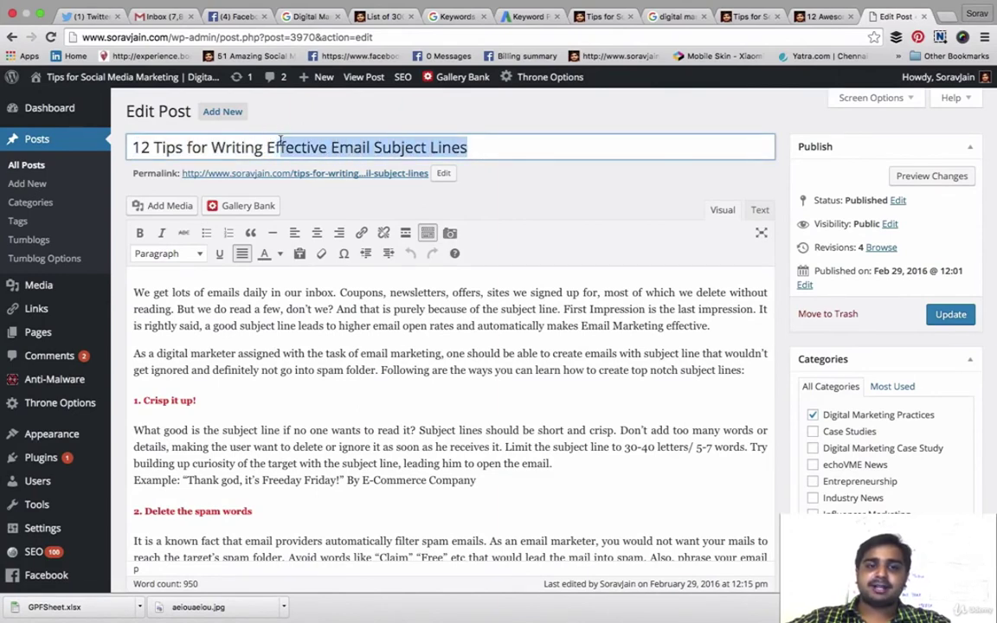
{"action": "left_click", "coordinate": [374, 147]}
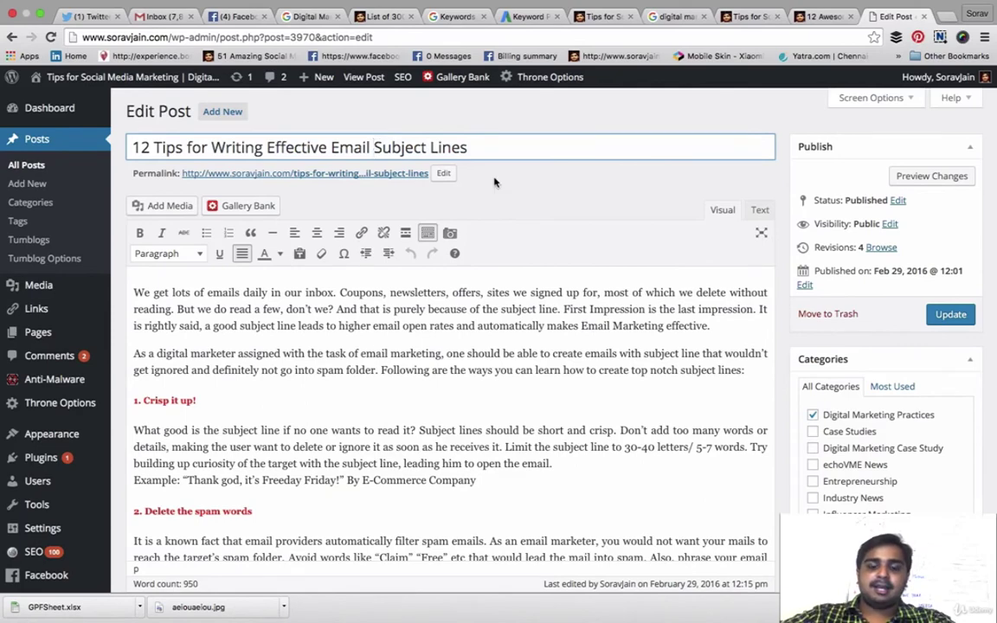
{"action": "type", "text": "Marketing"}
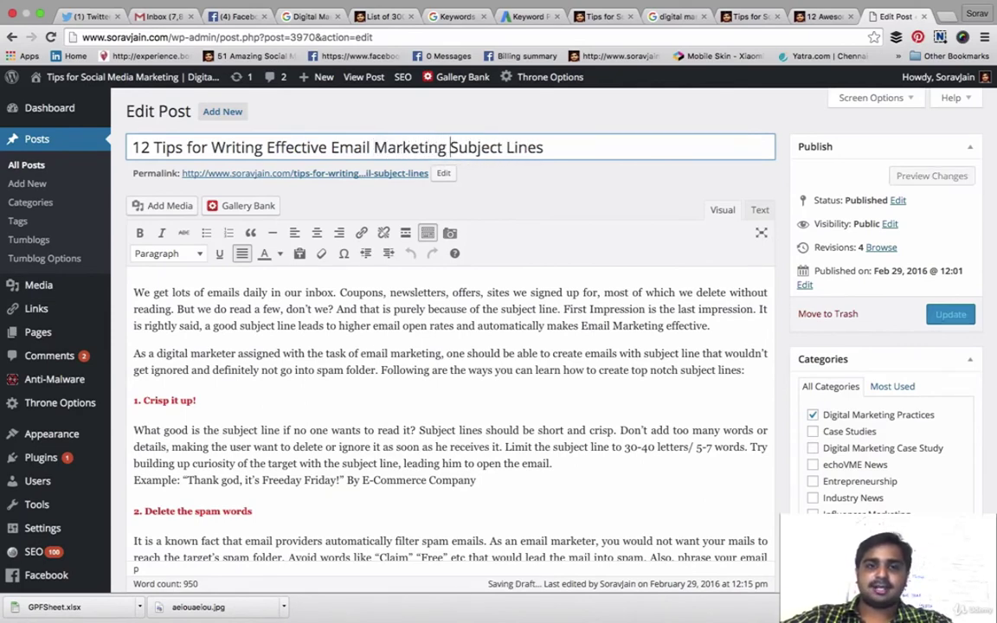
Open the post's permalink slug for editing, review it to its end and accept it without changes
{"action": "left_click", "coordinate": [444, 173]}
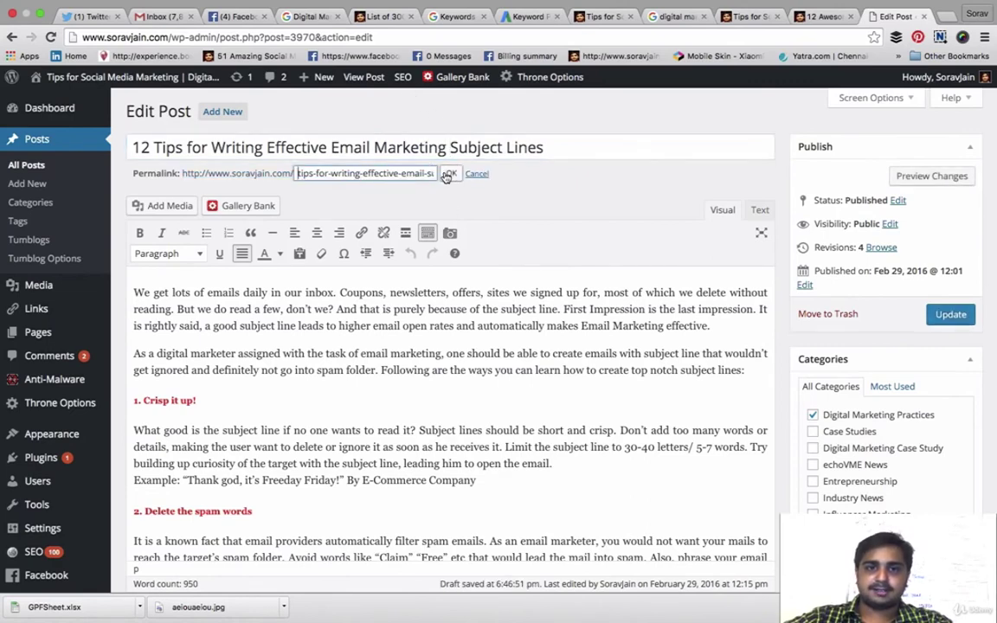
{"action": "left_click_drag", "start_coordinate": [403, 173], "coordinate": [438, 173]}
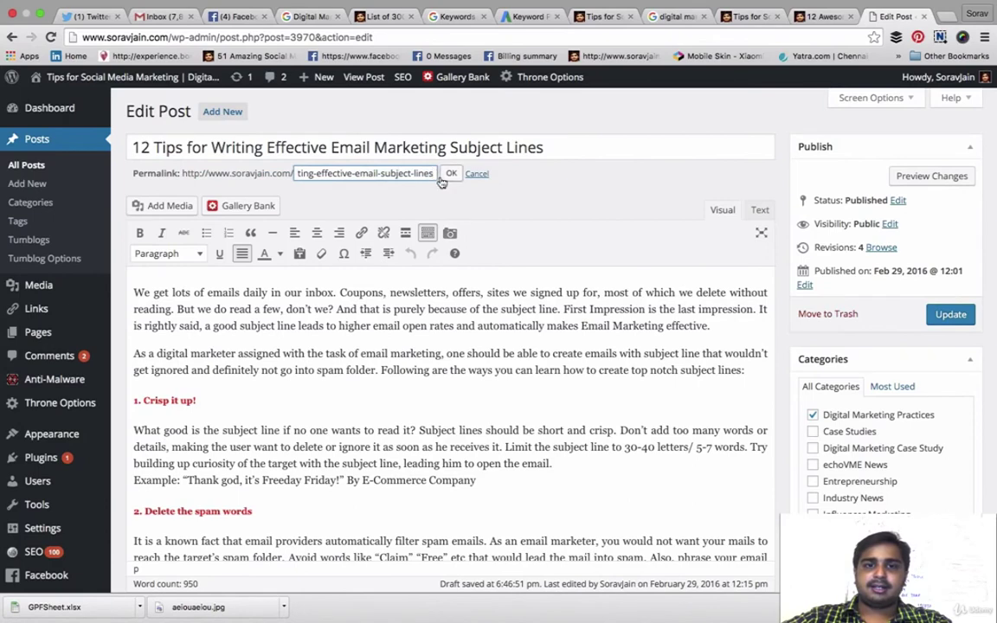
{"action": "left_click_drag", "start_coordinate": [412, 171], "coordinate": [493, 172]}
{"action": "left_click", "coordinate": [451, 173]}
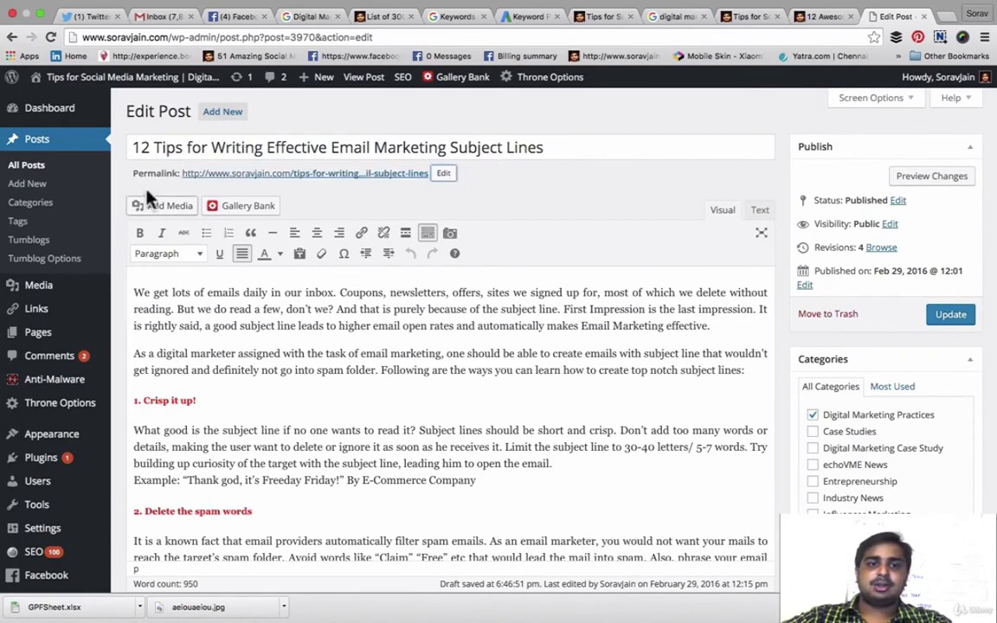
Insert "Marketing" before "Subject Lines" in the Title Tag of the post's SEO settings
{"action": "left_click", "coordinate": [362, 146]}
{"action": "scroll", "coordinate": [483, 318], "scroll_direction": "down", "scroll_amount": 20}
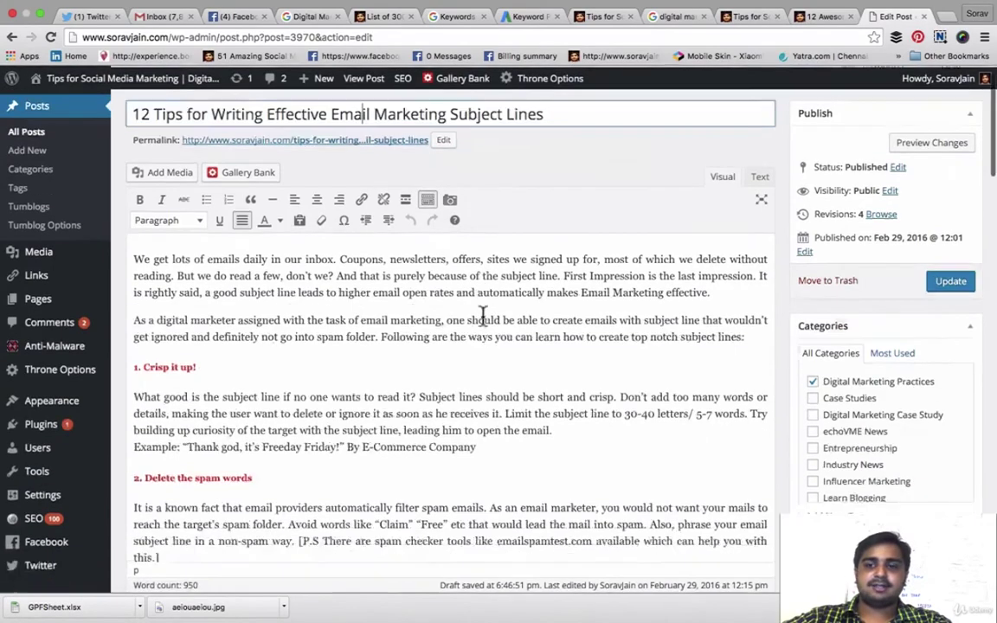
{"action": "scroll", "coordinate": [483, 325], "scroll_direction": "up", "scroll_amount": 3}
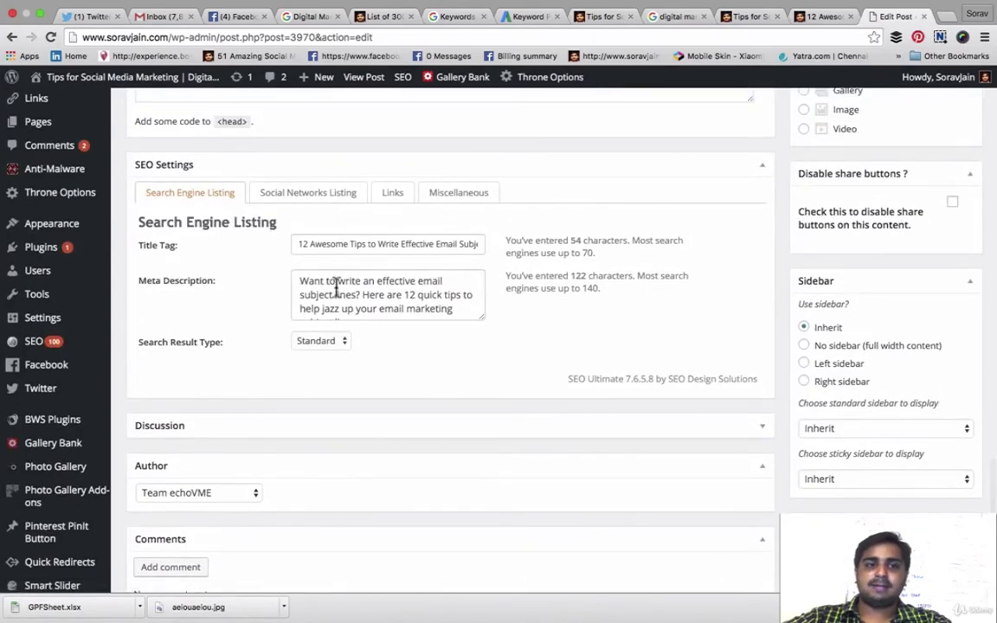
{"action": "left_click", "coordinate": [305, 247]}
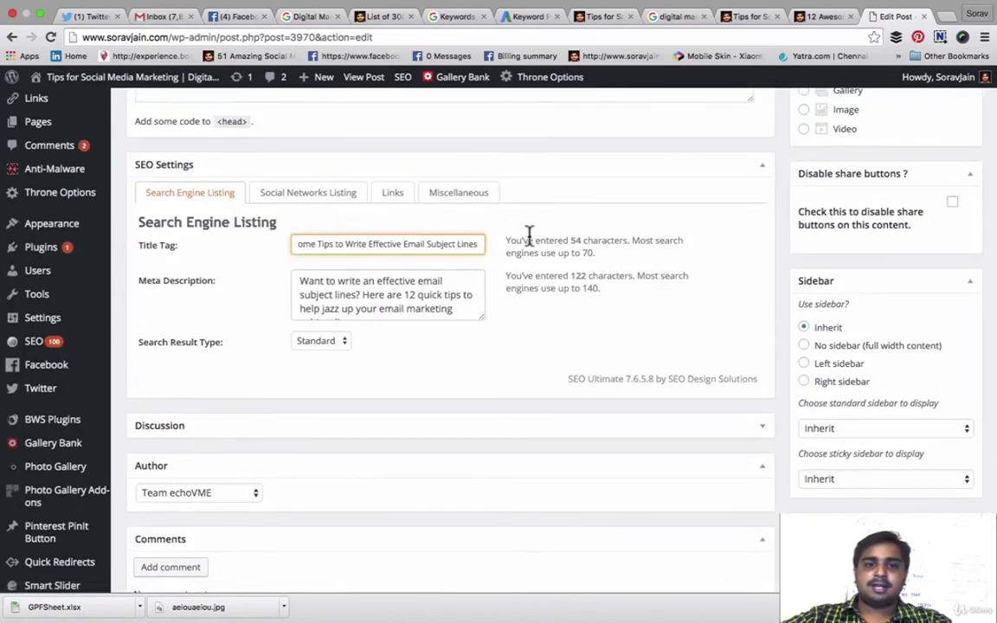
{"action": "left_click", "coordinate": [426, 244]}
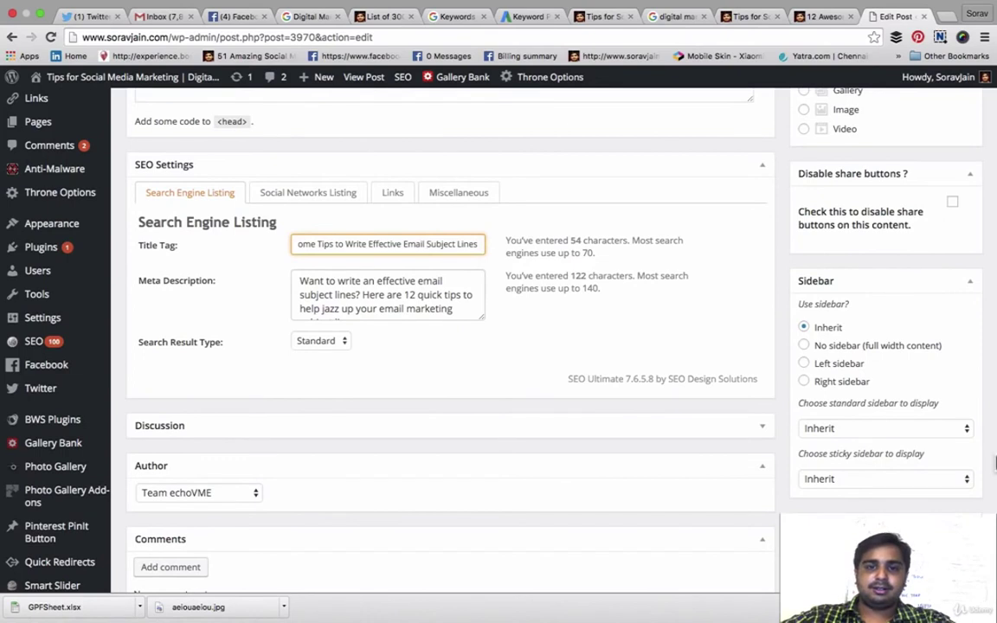
{"action": "type", "text": "Marketing"}
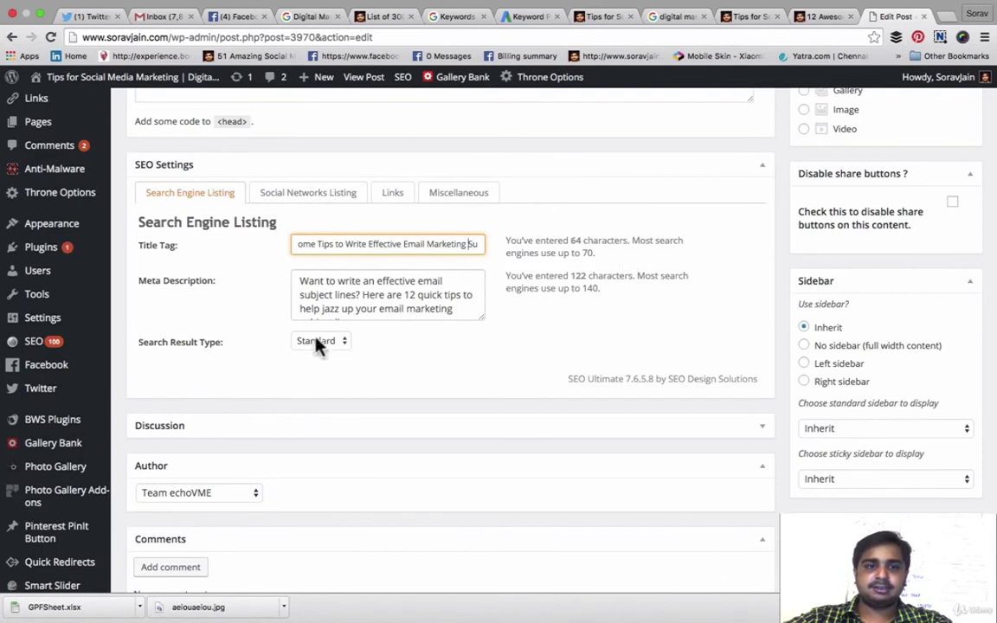
Read through the meta description in the post's search engine listing settings
{"action": "left_click_drag", "start_coordinate": [302, 282], "coordinate": [510, 338]}
{"action": "left_click", "coordinate": [371, 309]}
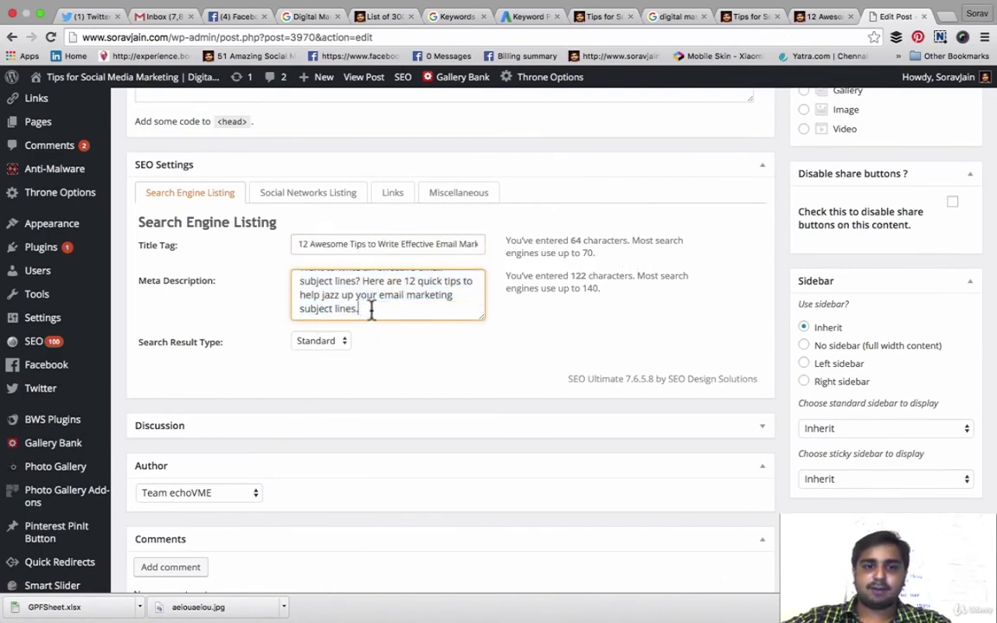
{"action": "scroll", "coordinate": [367, 307], "scroll_direction": "up", "scroll_amount": 3}
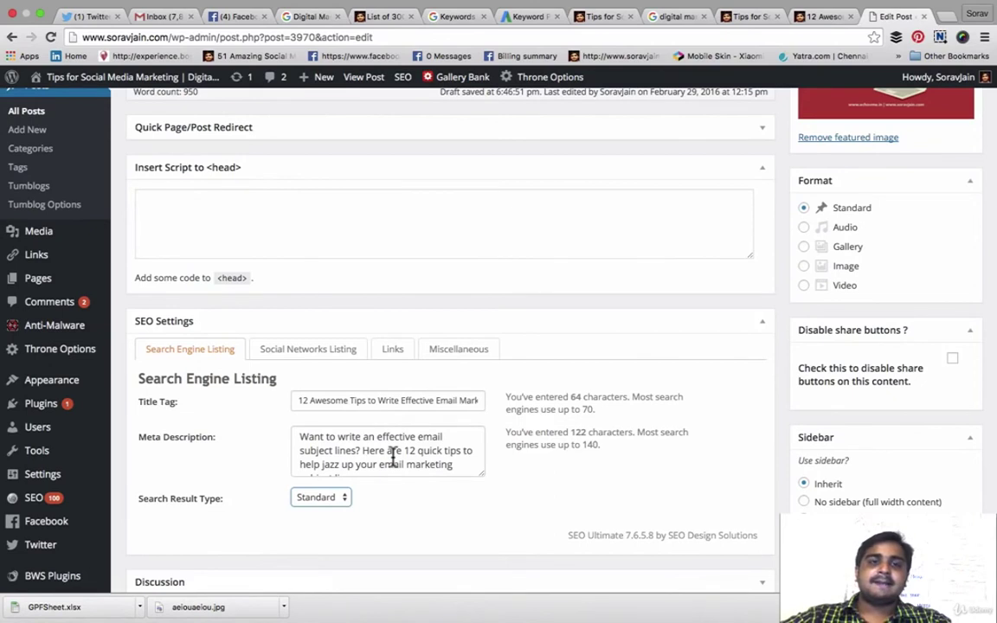
{"action": "scroll", "coordinate": [392, 459], "scroll_direction": "down", "scroll_amount": 1}
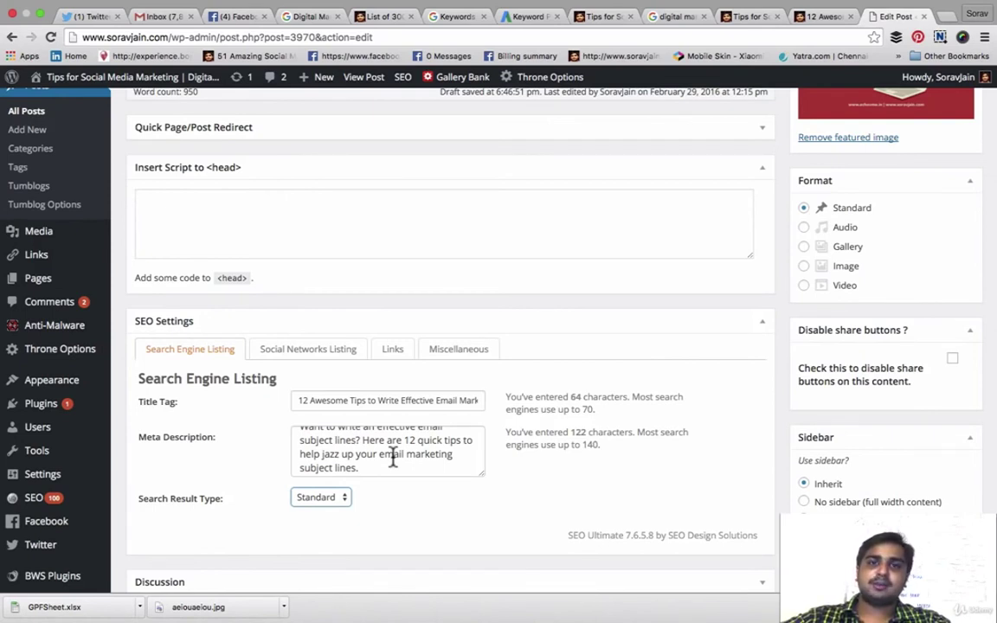
{"action": "scroll", "coordinate": [392, 459], "scroll_direction": "up", "scroll_amount": 1}
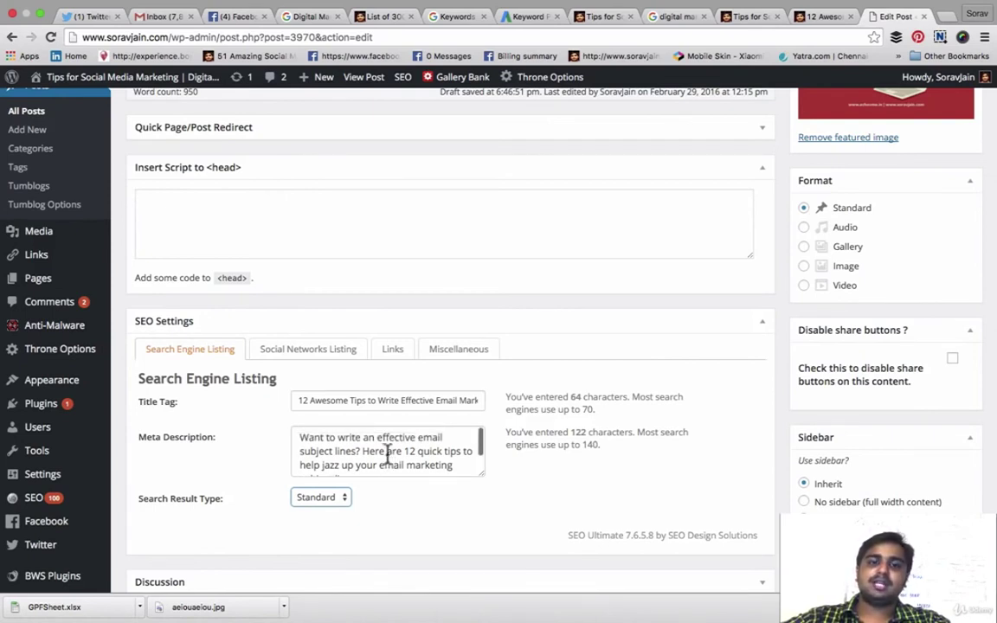
Highlight the full title tag and the full meta description in turn to point out both search listing fields
{"action": "left_click", "coordinate": [304, 401]}
{"action": "key", "text": "super+a"}
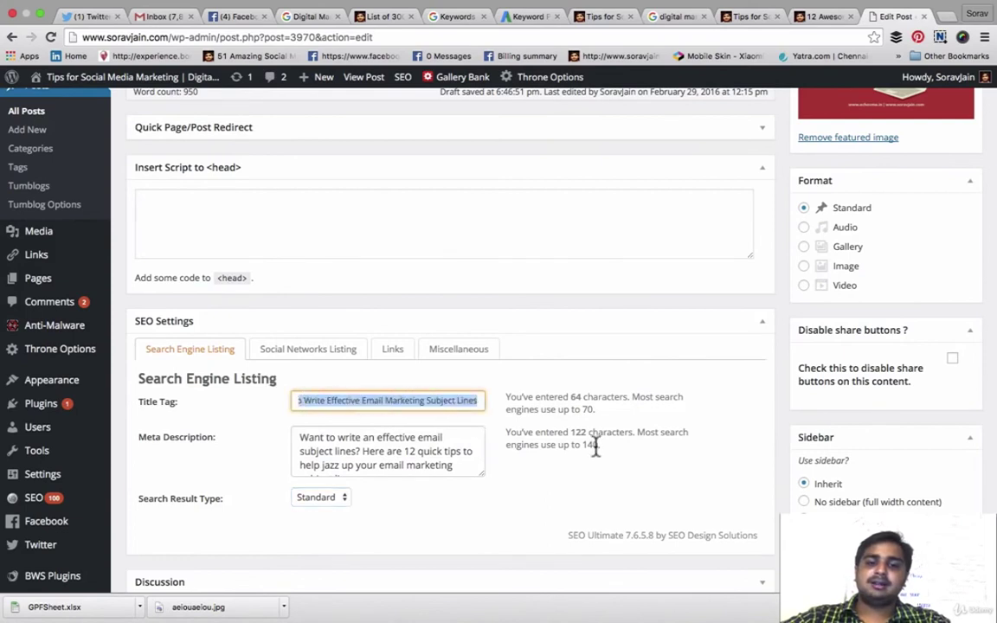
{"action": "double_click", "coordinate": [308, 438]}
{"action": "key", "text": "super+a"}
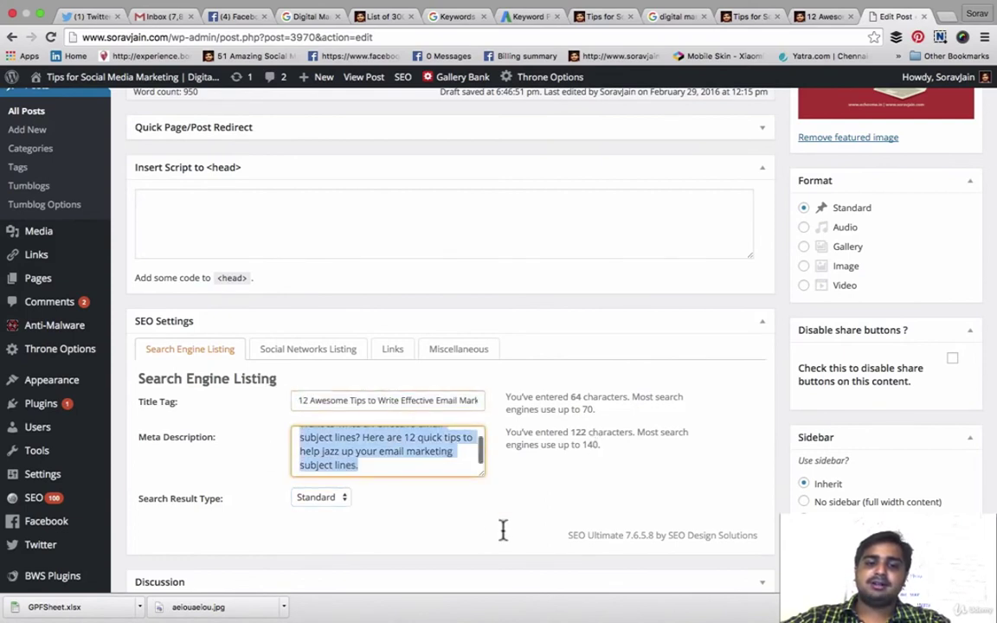
{"action": "left_click", "coordinate": [296, 406]}
{"action": "key", "text": "super+a"}
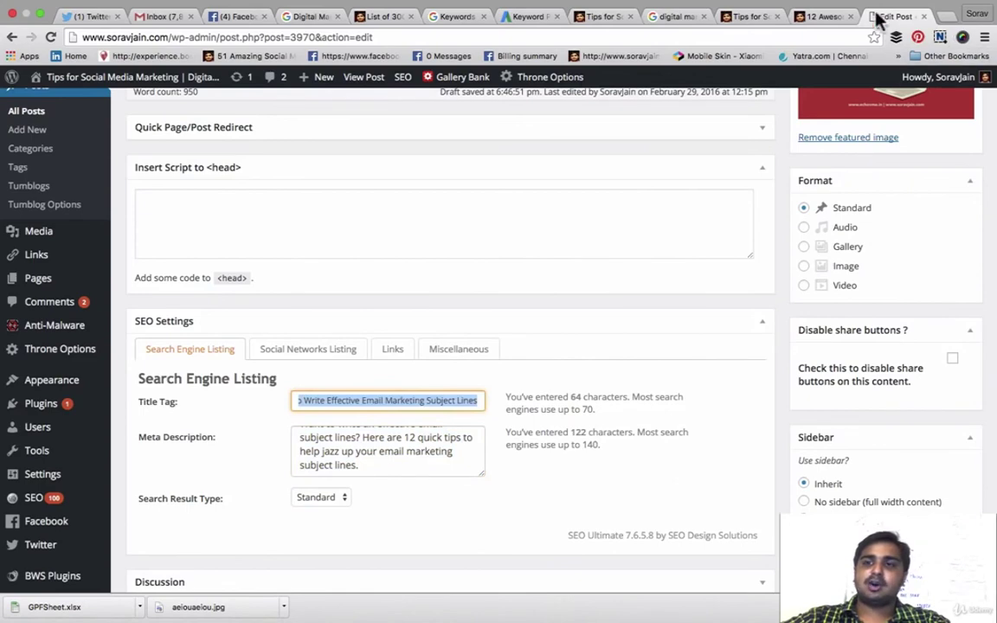
View the published email subject lines post, then search Google in a new tab for "Digital Marketing Case Studies in India"
{"action": "left_click", "coordinate": [823, 16]}
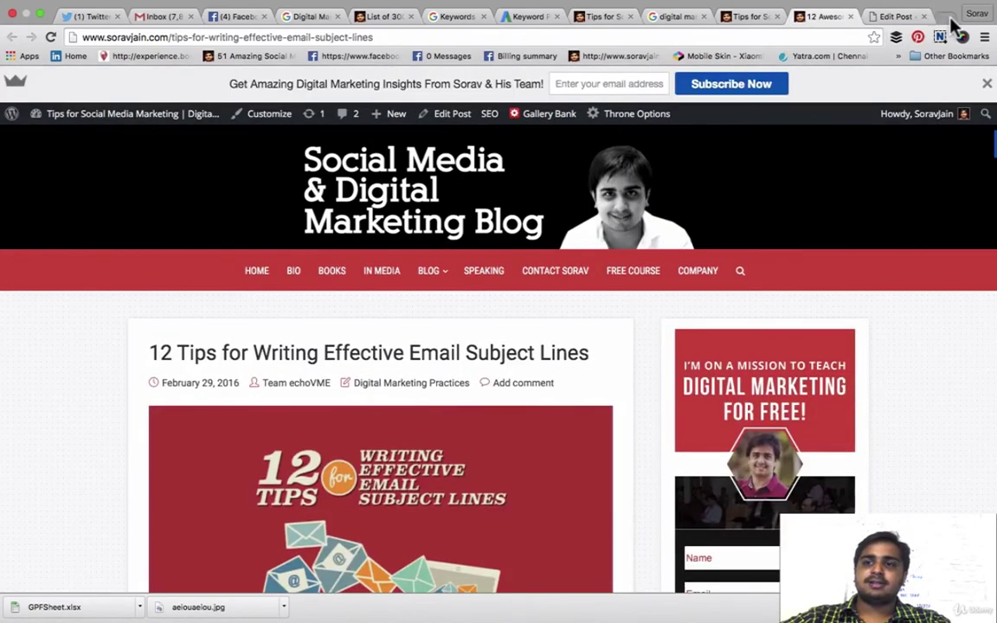
{"action": "left_click", "coordinate": [950, 21]}
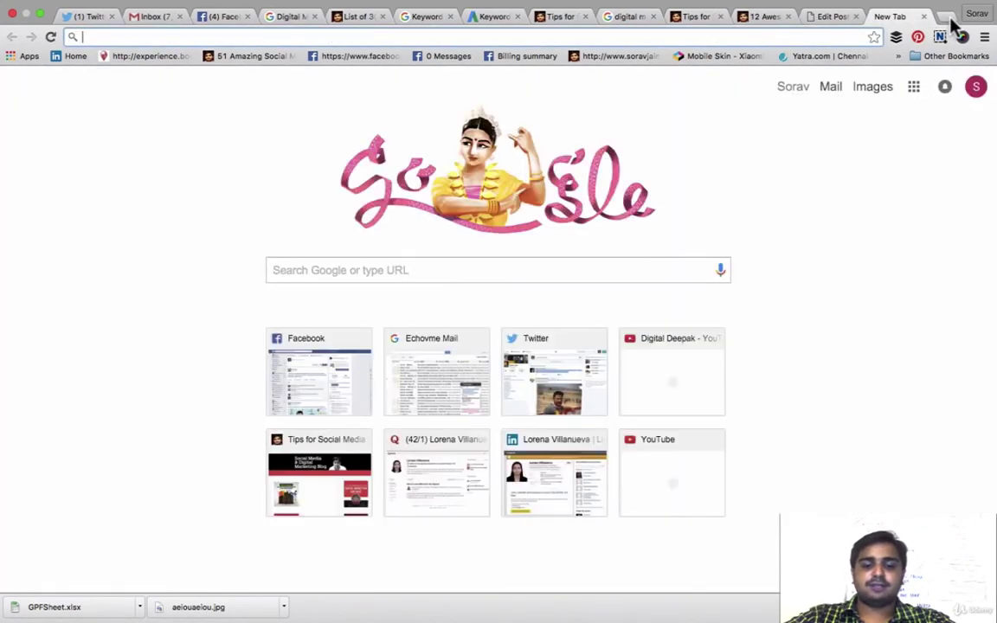
{"action": "type", "text": "Dgiti"}
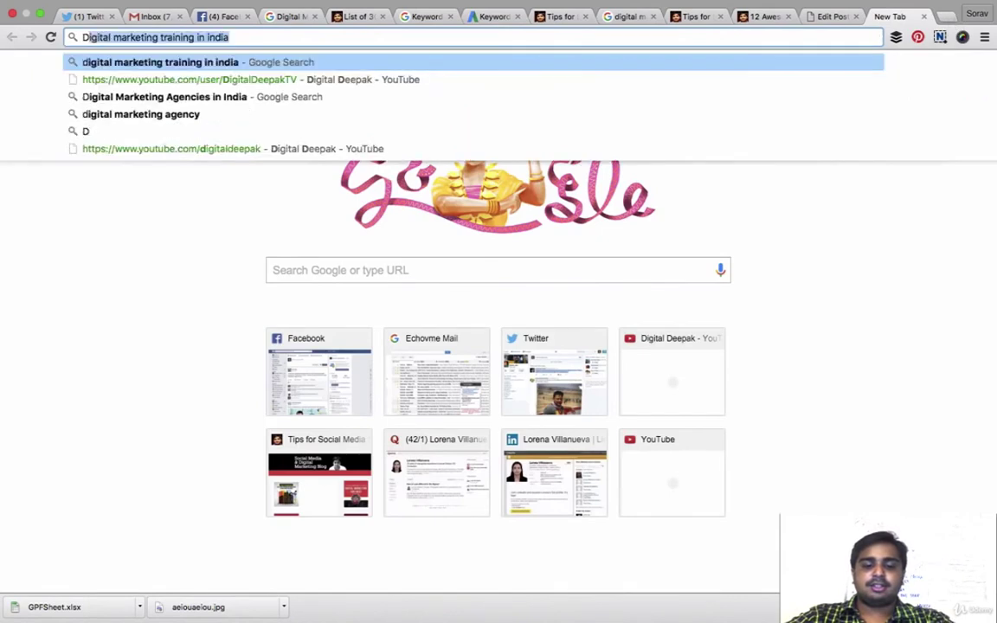
{"action": "key", "text": "BackSpace"}
{"action": "key", "text": "BackSpace"}
{"action": "key", "text": "BackSpace"}
{"action": "key", "text": "BackSpace"}
{"action": "key", "text": "BackSpace"}
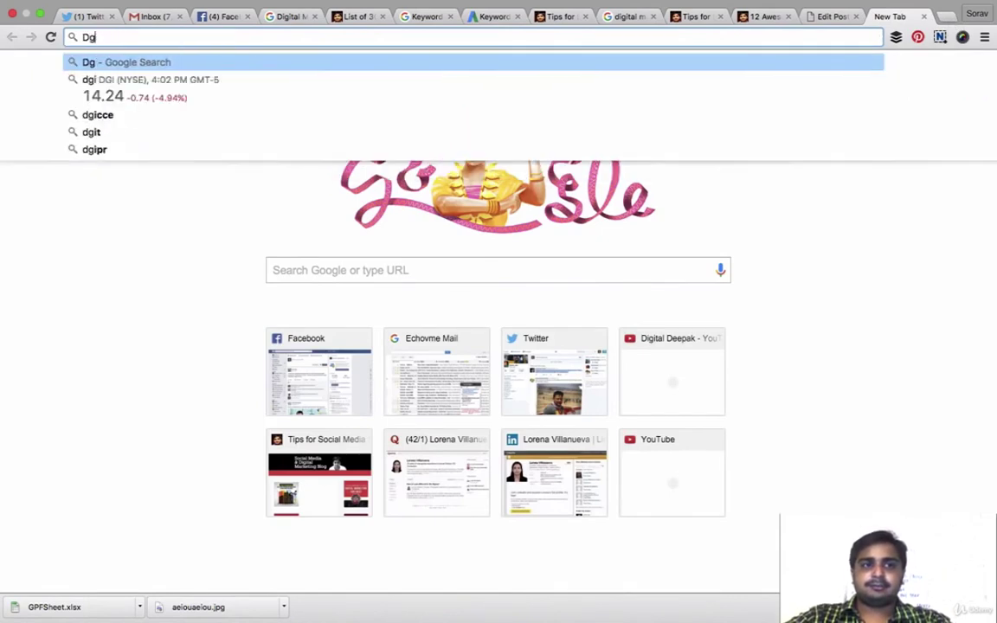
{"action": "type", "text": "Digit"}
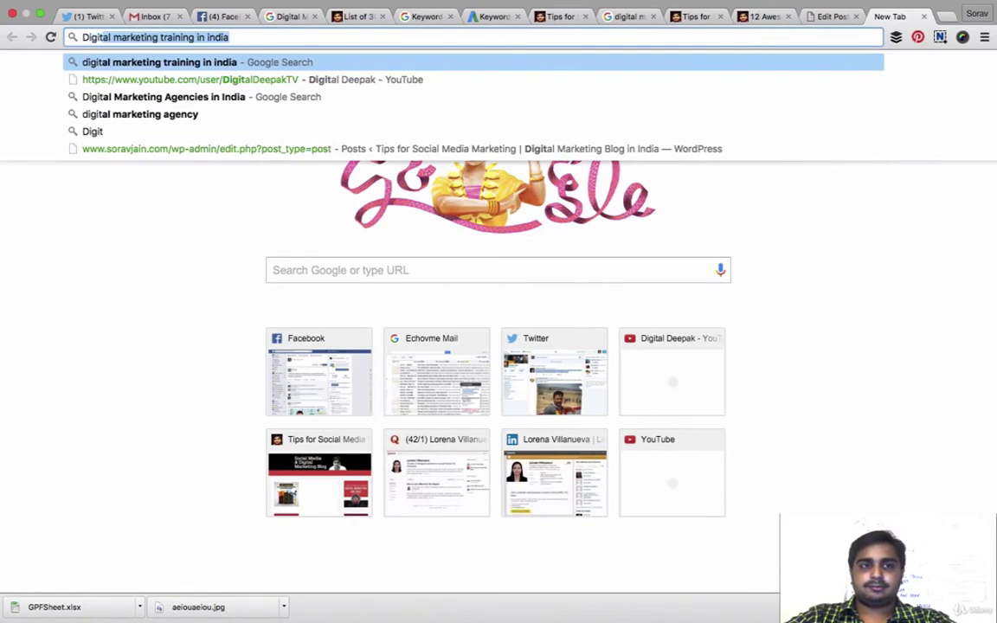
{"action": "type", "text": "al Marketi"}
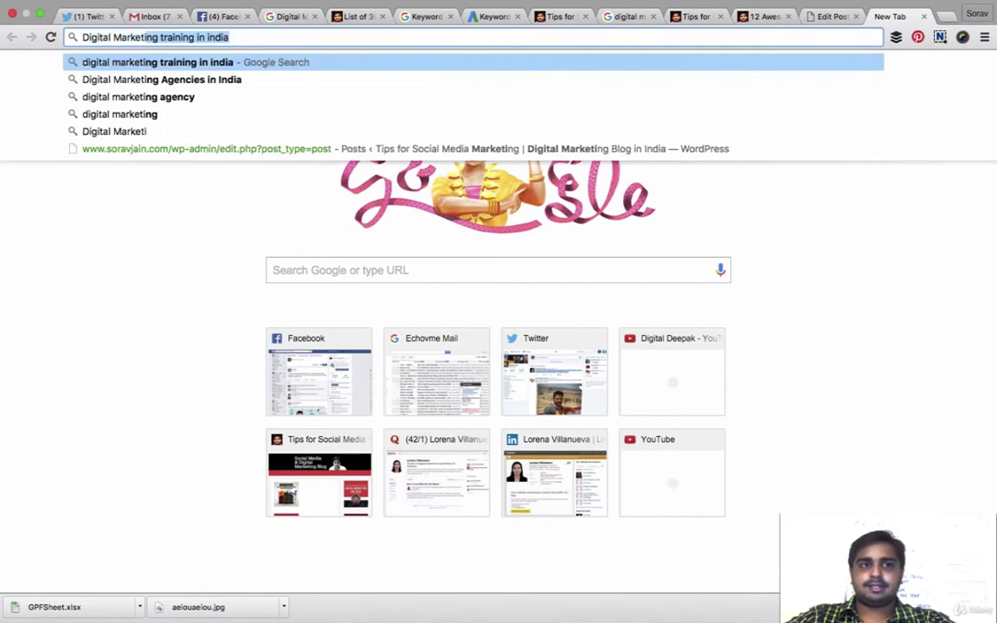
{"action": "type", "text": "ng Case Stud"}
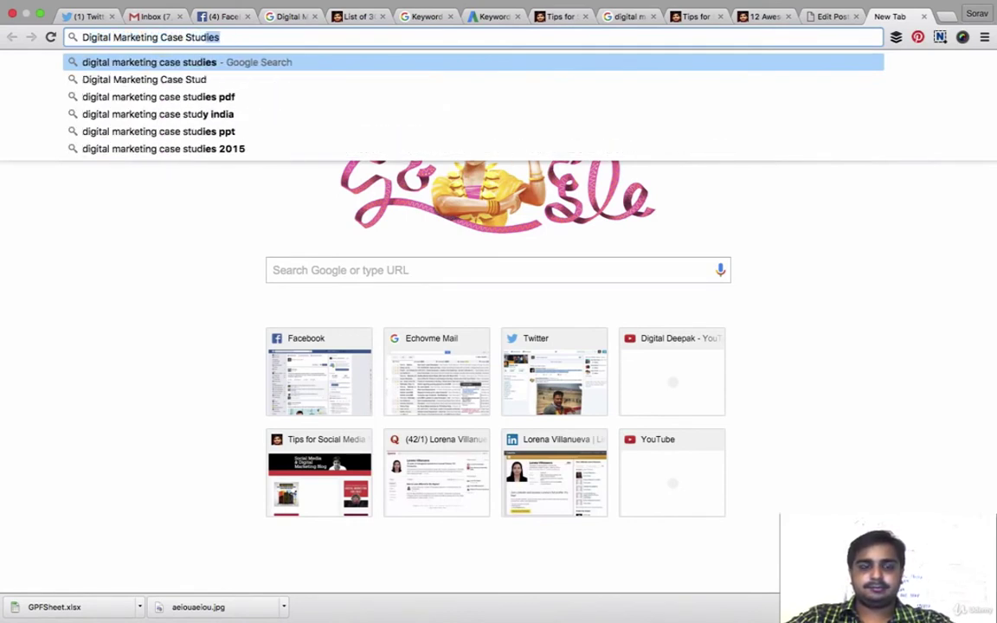
{"action": "type", "text": "ies in India"}
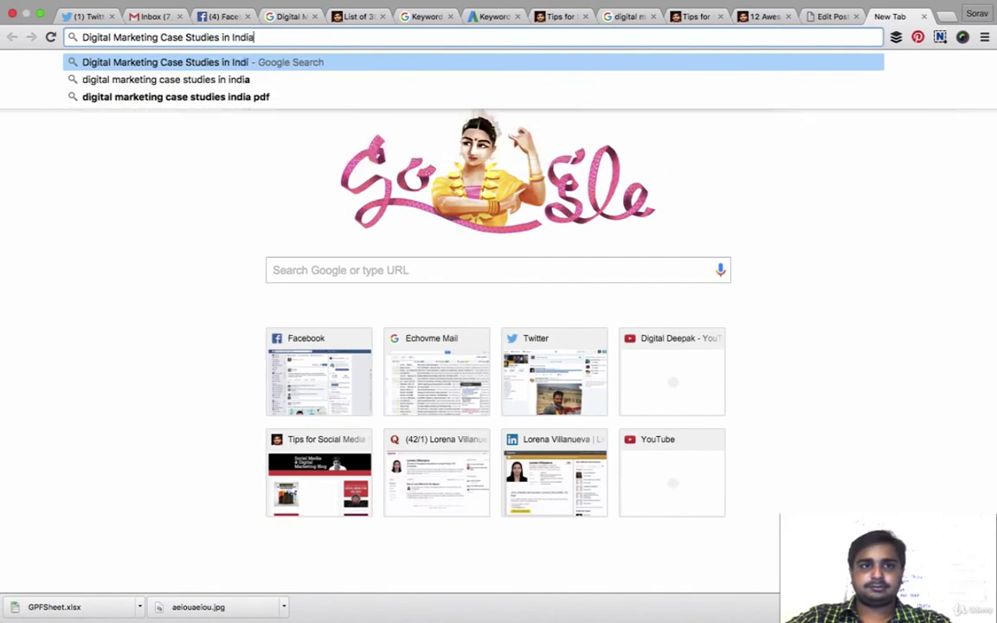
{"action": "key", "text": "Return"}
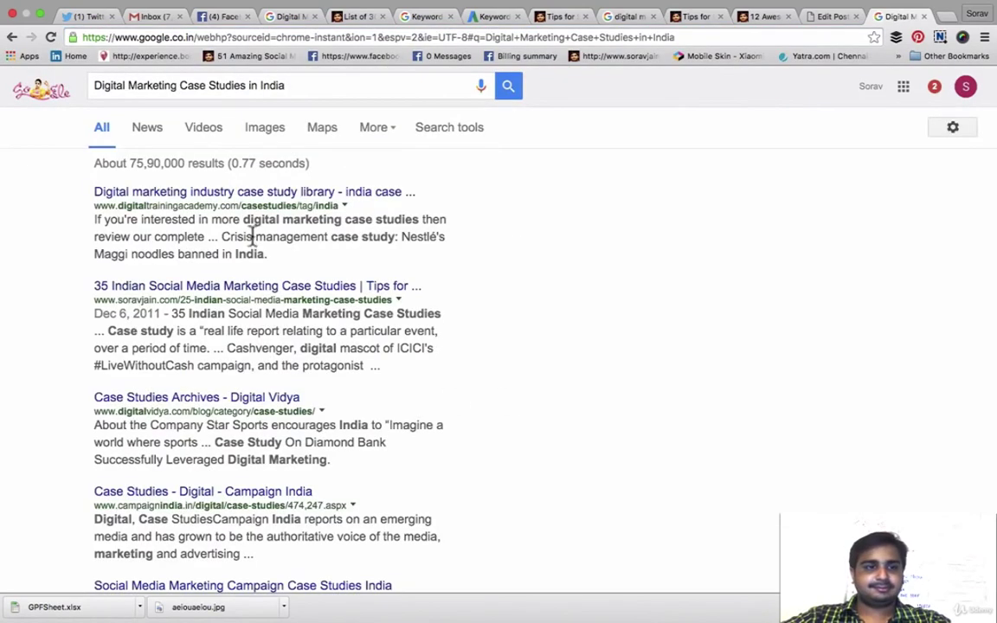
Open the search result "35 Indian Social Media Marketing Case Studies" in a new tab and switch to it
{"action": "scroll", "coordinate": [349, 297], "scroll_direction": "down", "scroll_amount": 1}
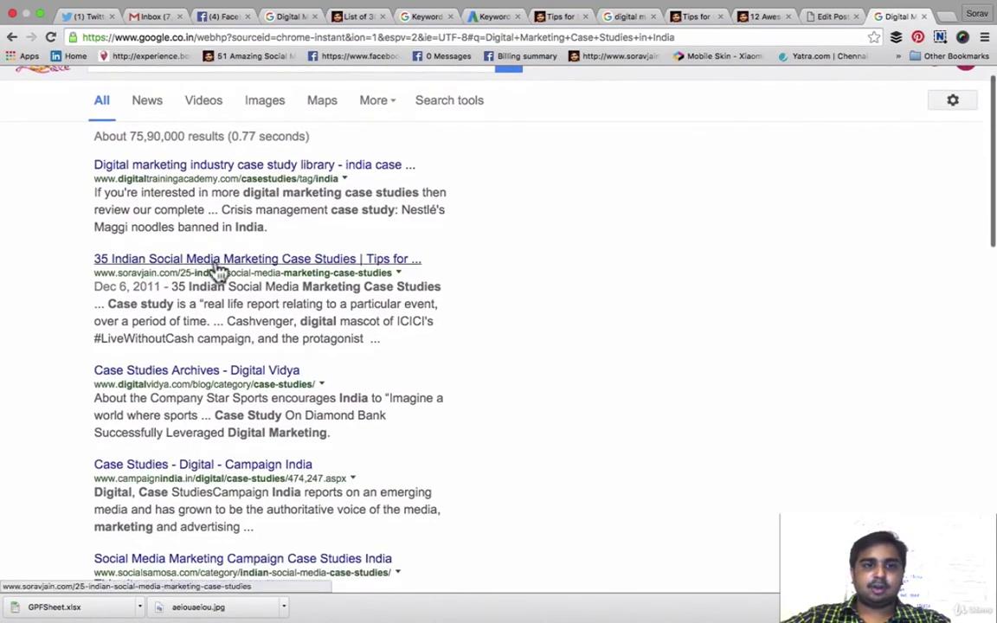
{"action": "right_click", "coordinate": [188, 257]}
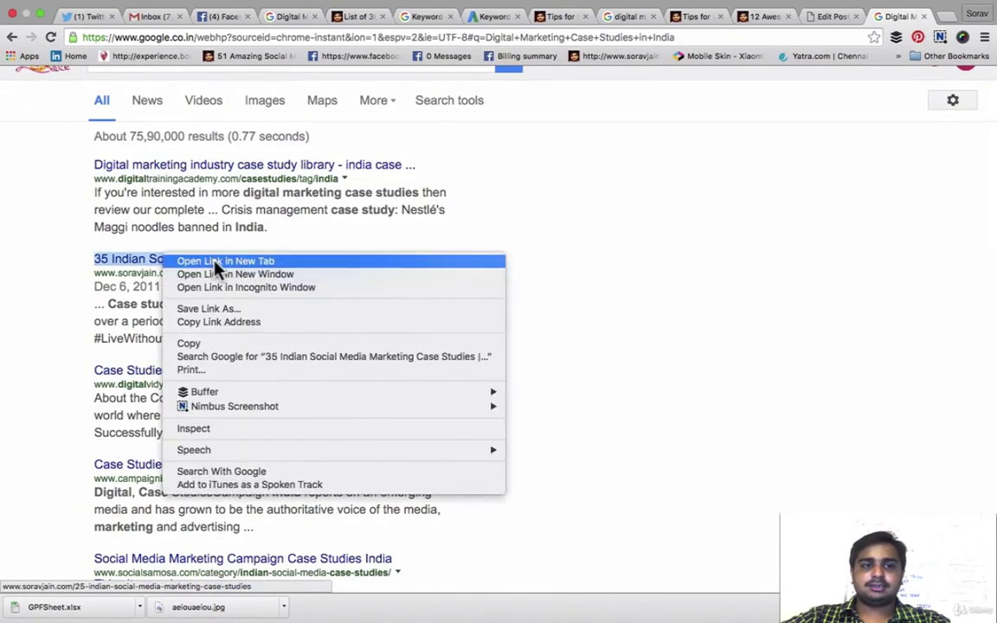
{"action": "left_click", "coordinate": [192, 259]}
{"action": "left_click", "coordinate": [896, 17]}
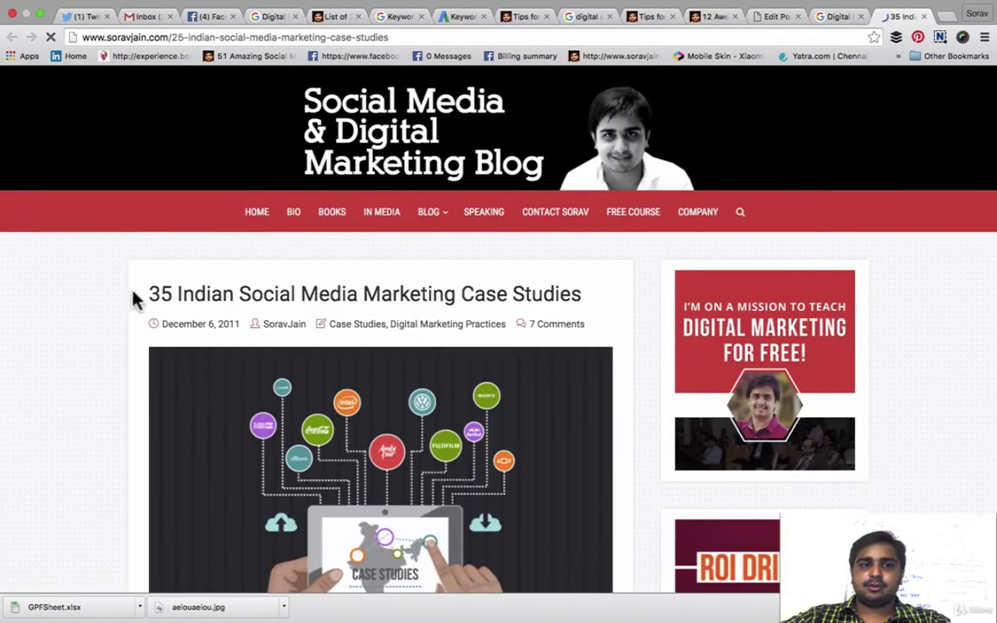
Highlight the case studies post's title and the keyword part of its web address in turn to point out both
{"action": "left_click_drag", "start_coordinate": [150, 295], "coordinate": [648, 269]}
{"action": "left_click", "coordinate": [619, 288]}
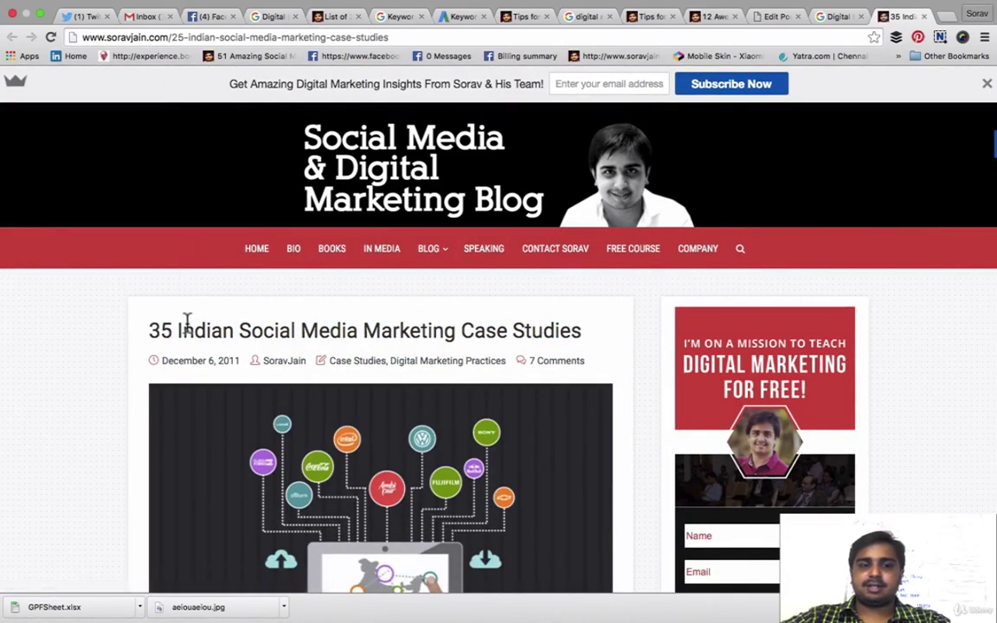
{"action": "left_click_drag", "start_coordinate": [388, 37], "coordinate": [183, 37]}
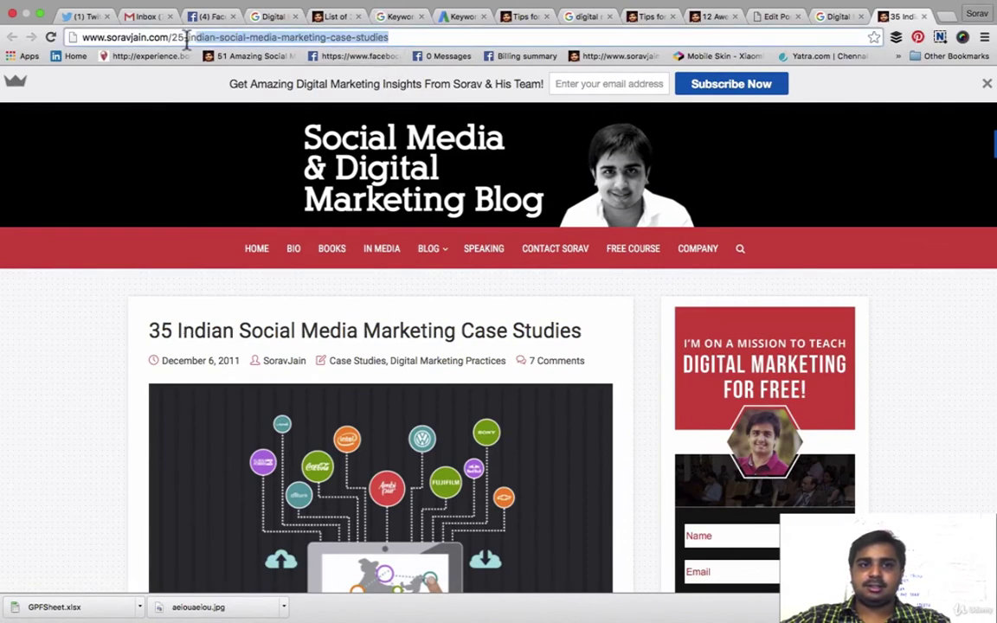
{"action": "left_click", "coordinate": [285, 331]}
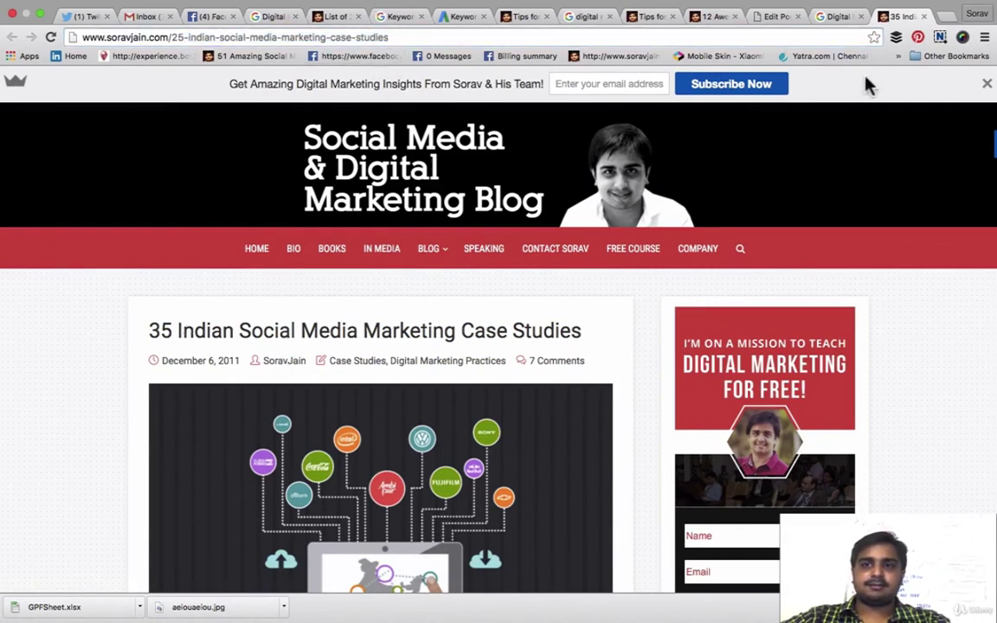
Review the Google results for the case studies search and return to the email subject lines post's SEO settings
{"action": "left_click", "coordinate": [835, 20]}
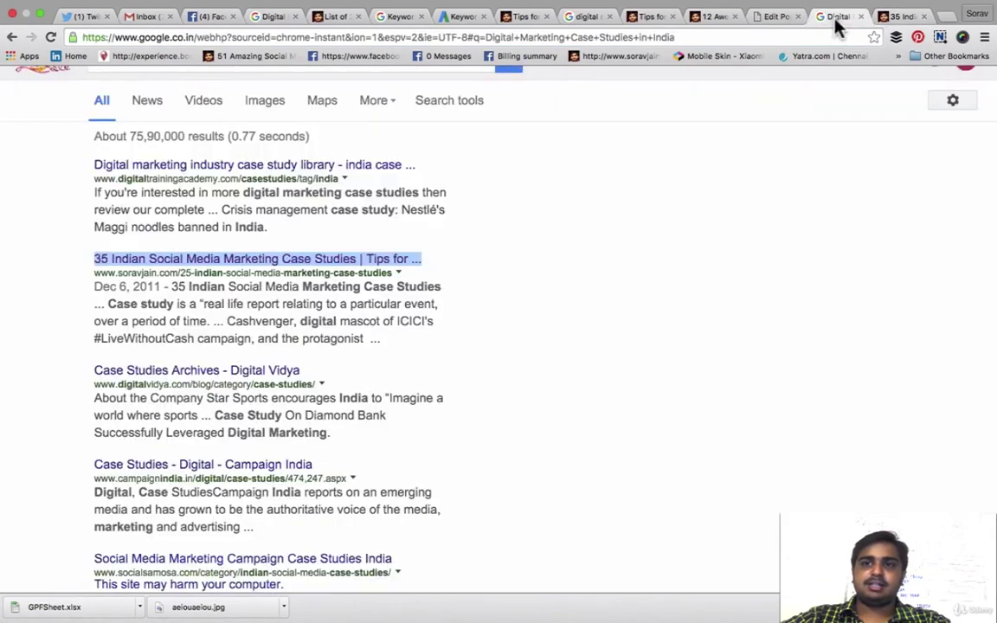
{"action": "left_click", "coordinate": [775, 19]}
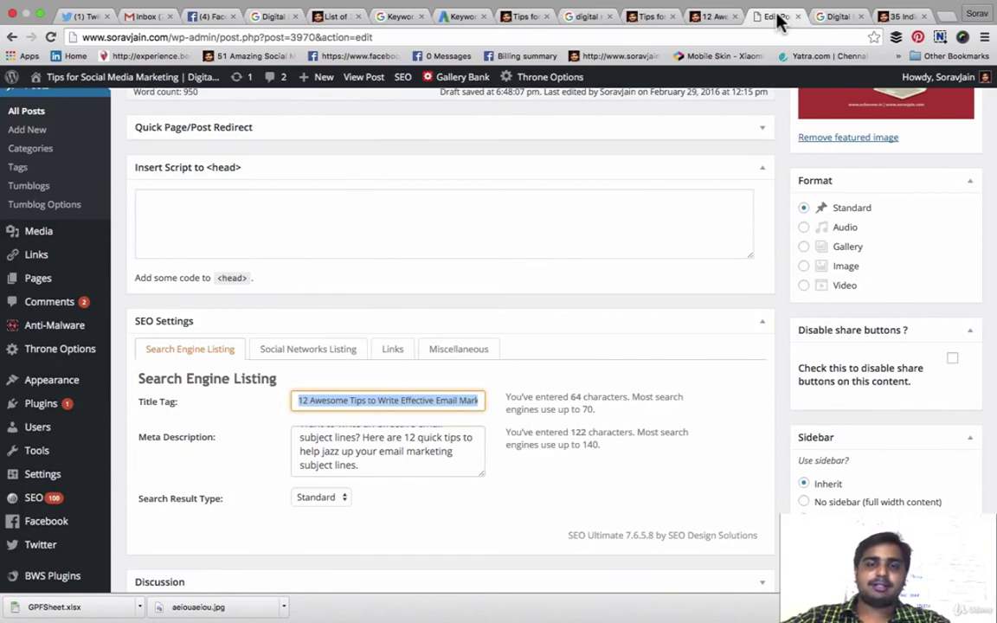
Switch to PowerPoint, play the slide show from slide 10 on developing brilliant content, and advance to "4. Amplify Content For Better Reach!"
{"action": "key", "text": "F4"}
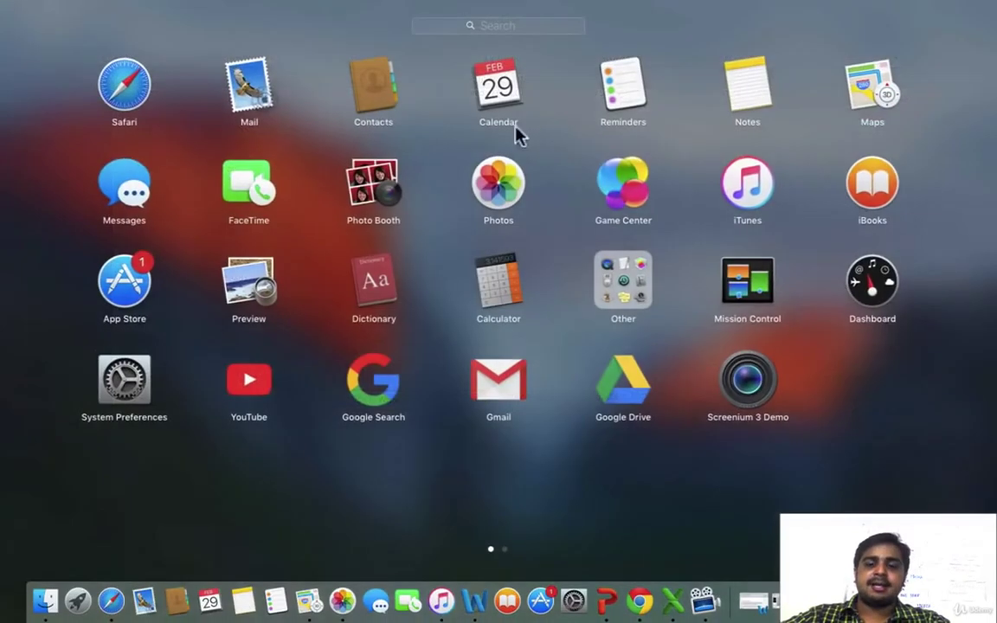
{"action": "left_click", "coordinate": [607, 606]}
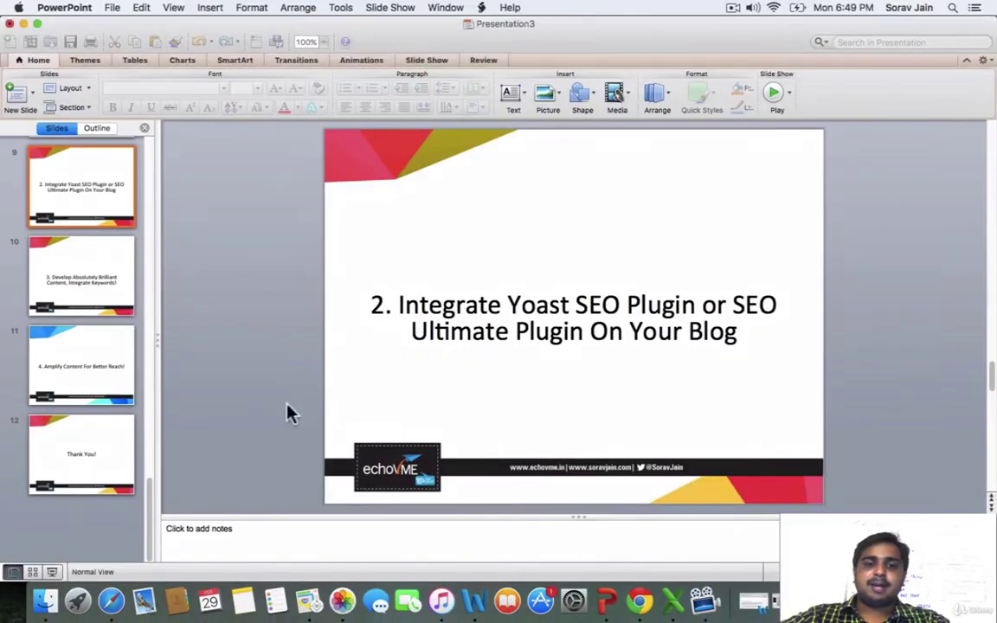
{"action": "left_click", "coordinate": [90, 307]}
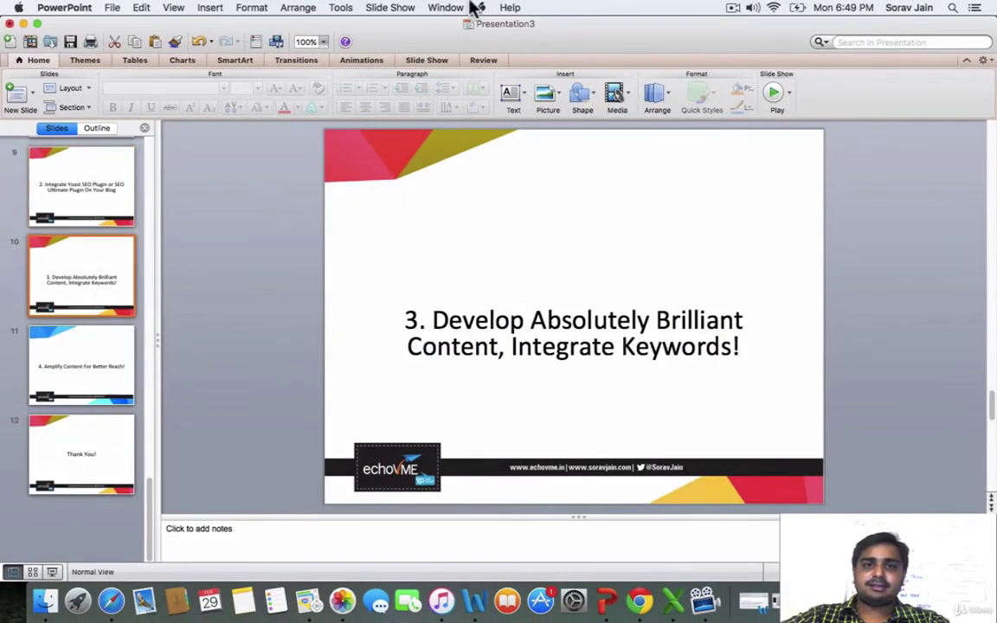
{"action": "left_click", "coordinate": [410, 7]}
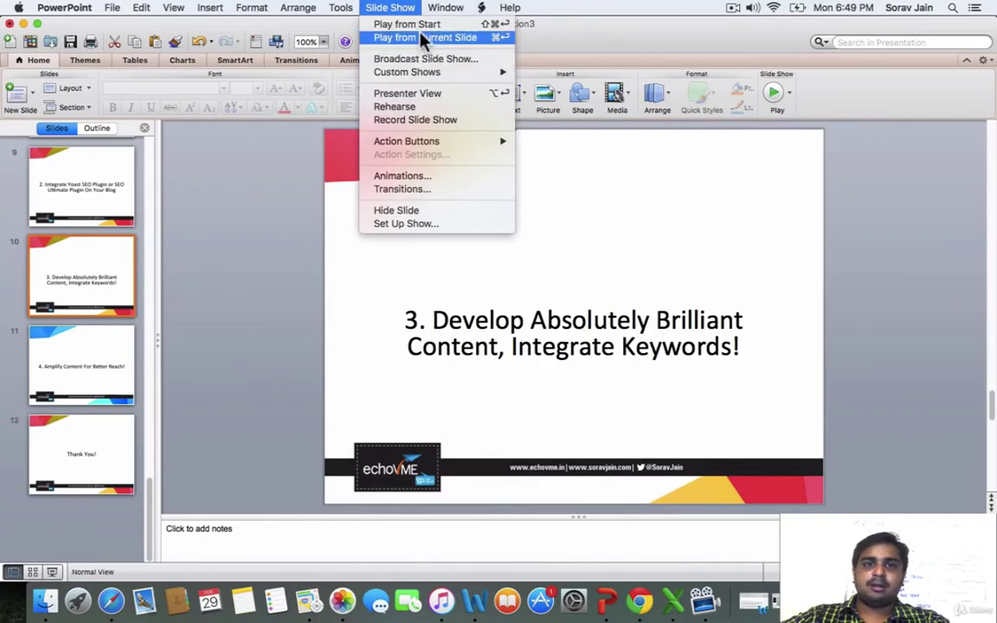
{"action": "left_click", "coordinate": [422, 37]}
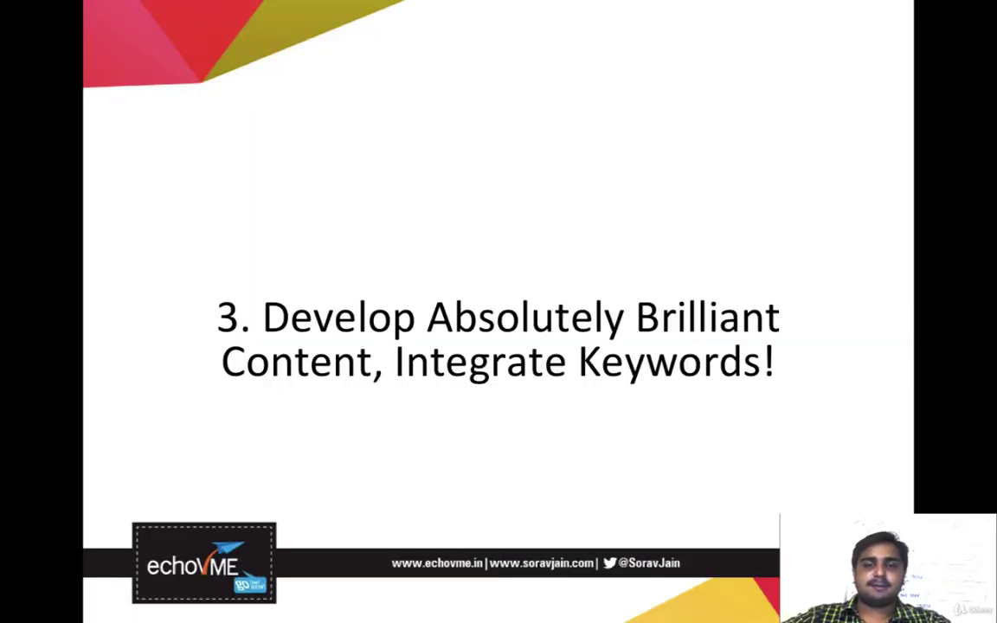
{"action": "key", "text": "Right"}
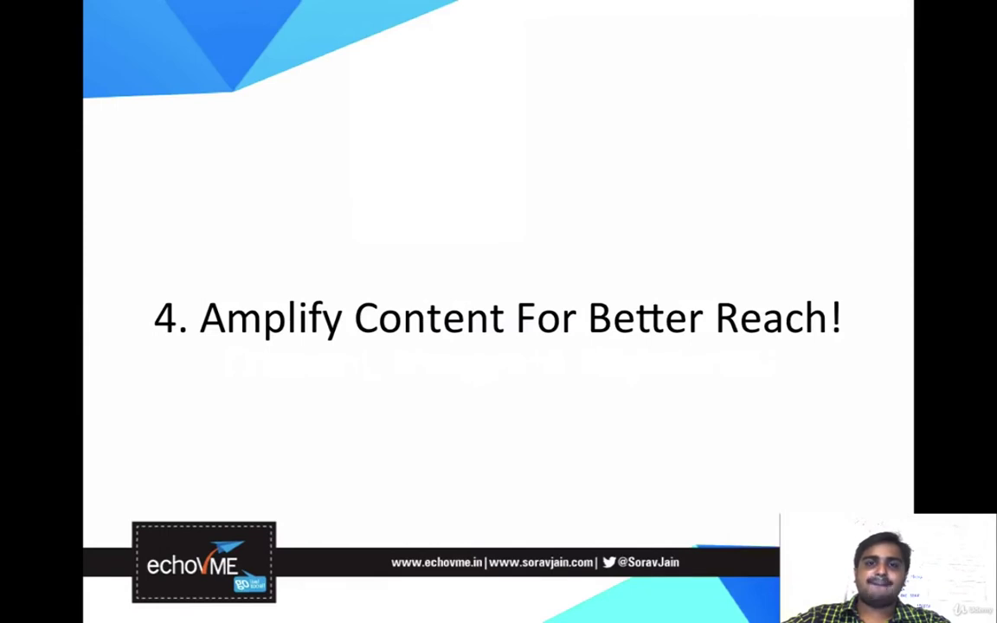